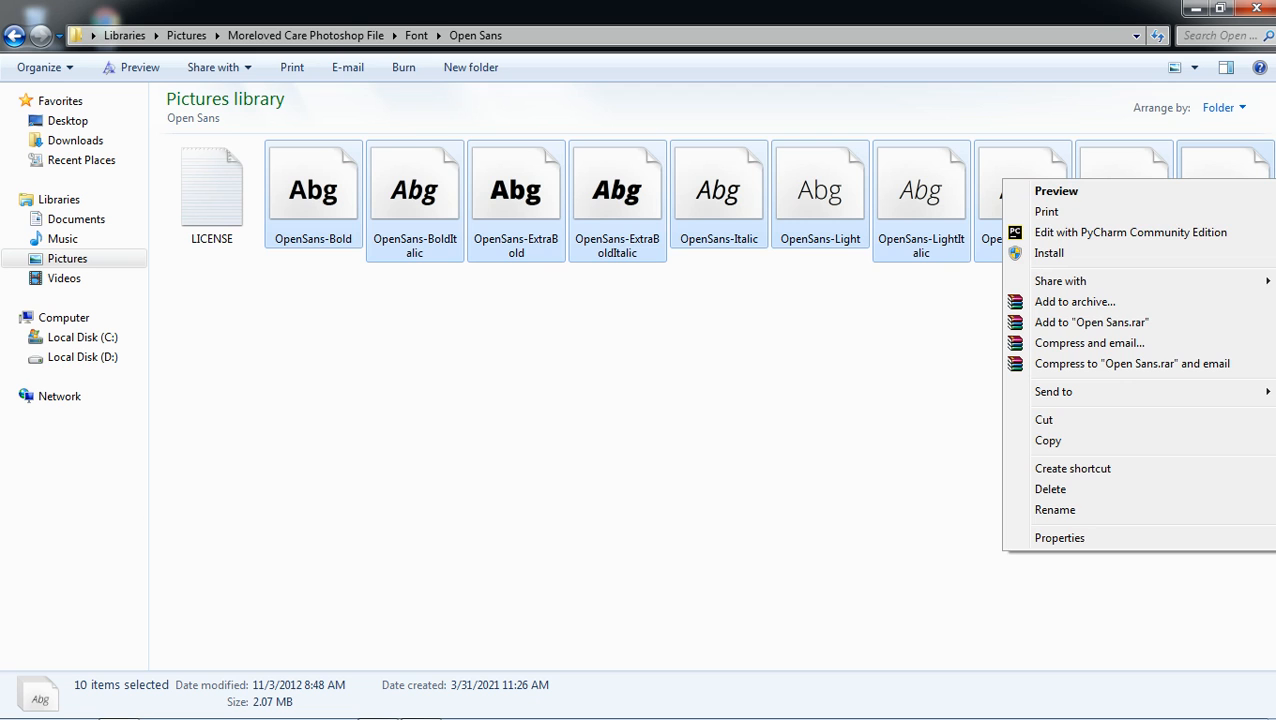
# Install the ten Open Sans fonts, skipping all existing duplicates, then return to Moreloved Care Photoshop File.
pyautogui.moveTo(302, 281); pyautogui.dragTo(1220, 180)
pyautogui.rightClick(1005, 185)
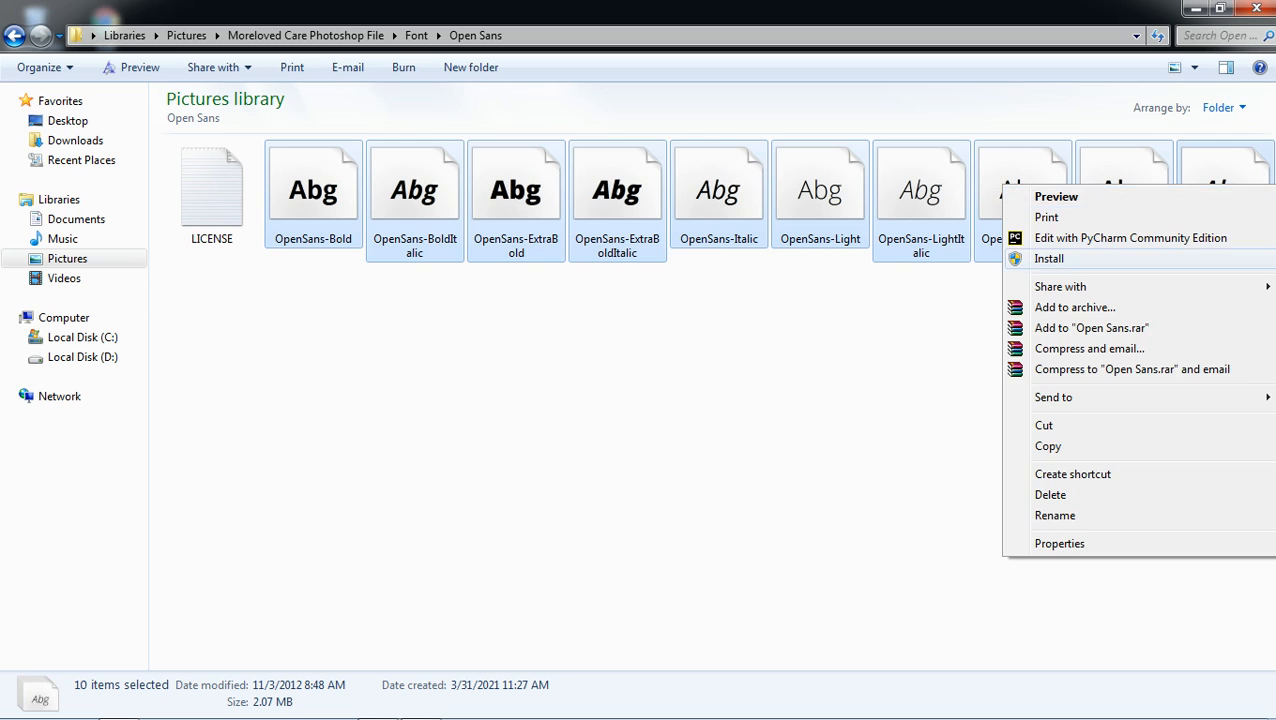
pyautogui.click(1049, 258)
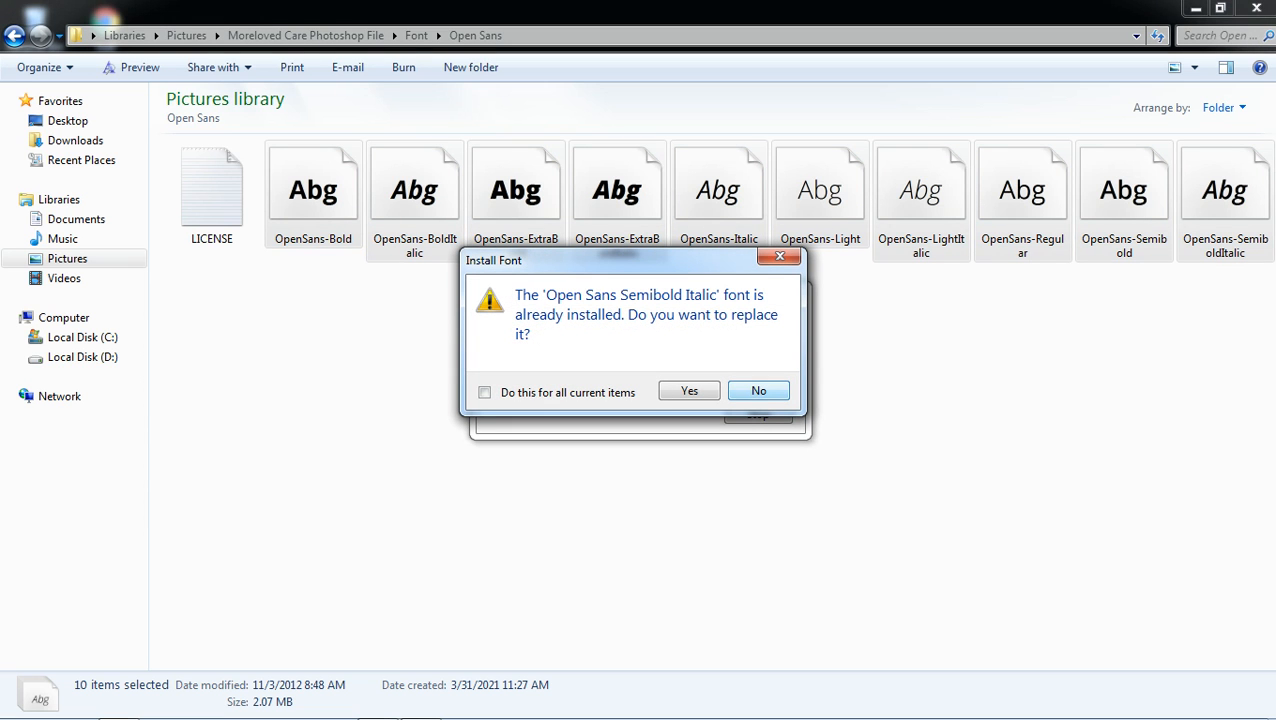
pyautogui.click(485, 393)
pyautogui.click(759, 391)
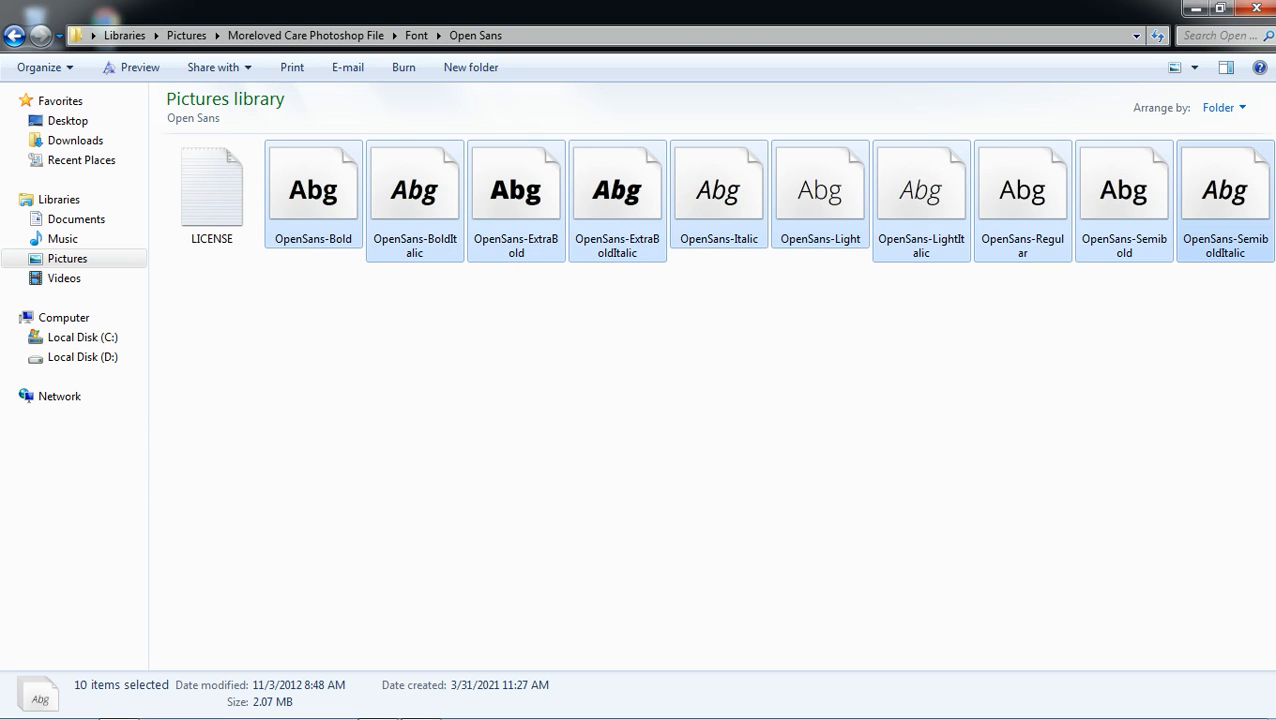
pyautogui.click(14, 36)
pyautogui.click(14, 36)
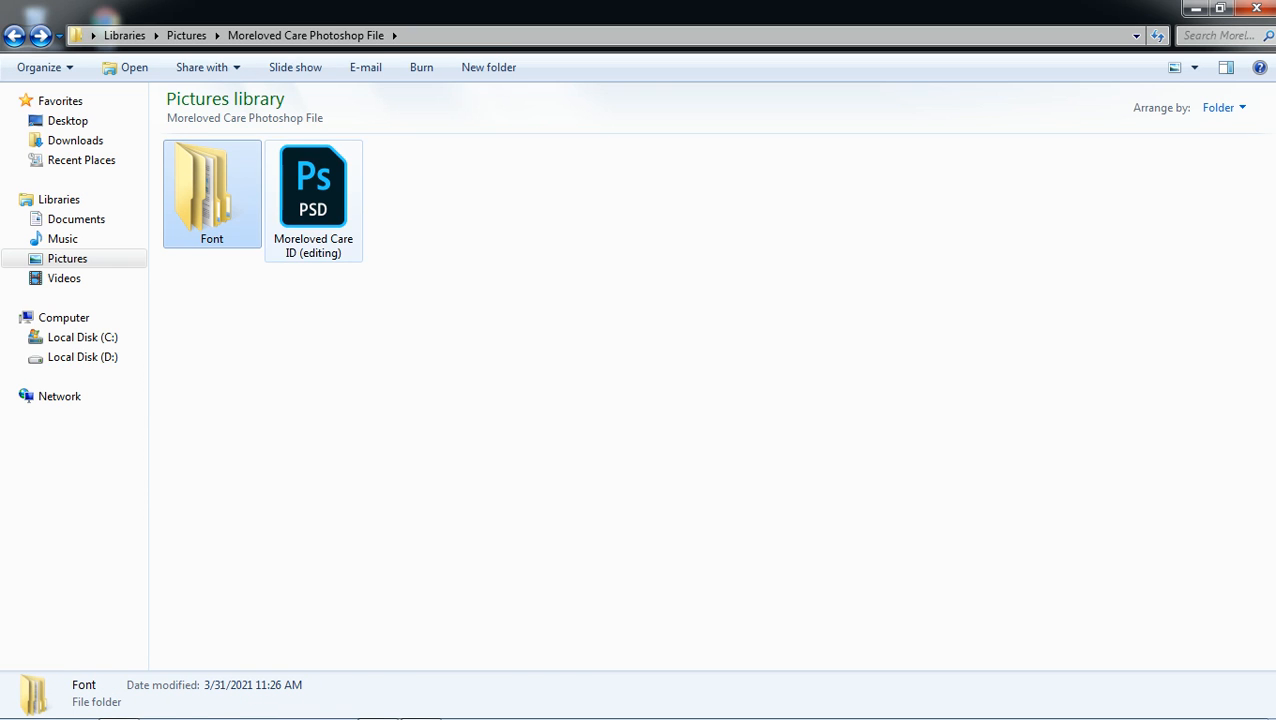
# Open Moreloved Care ID (editing).psd and choose Don't Resolve for its missing fonts.
pyautogui.click(313, 200)
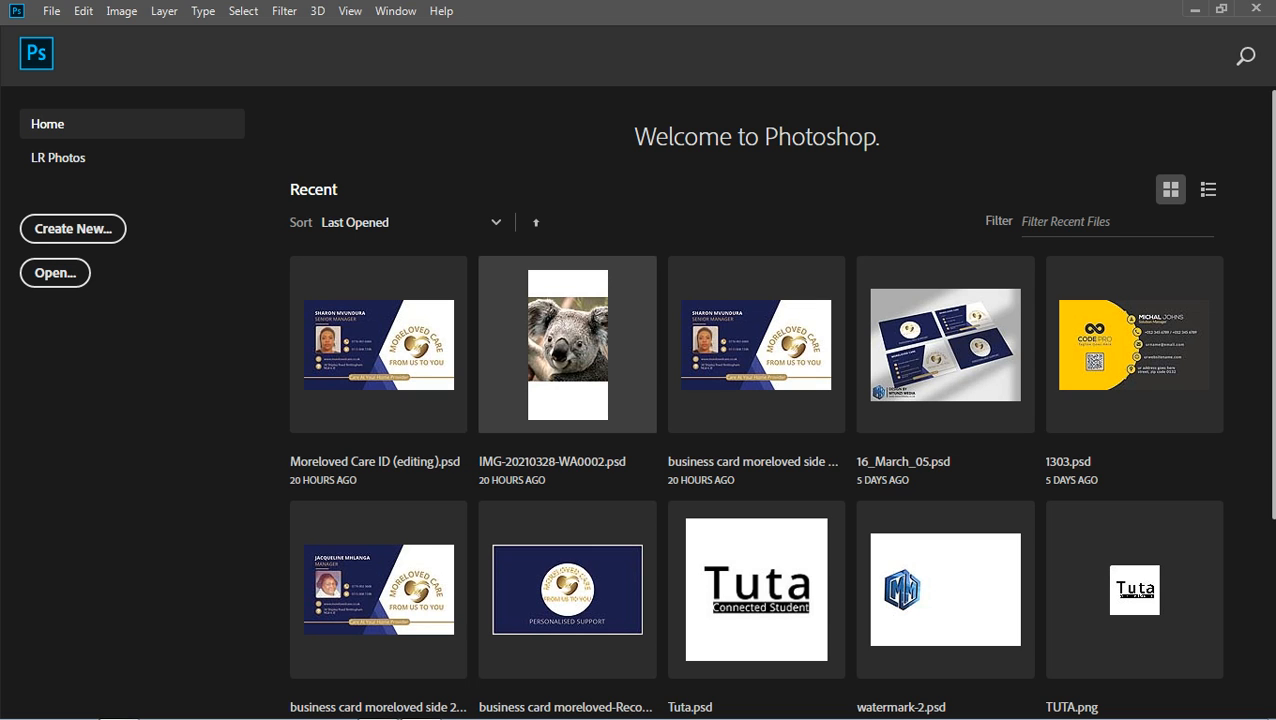
pyautogui.moveTo(490, 718)
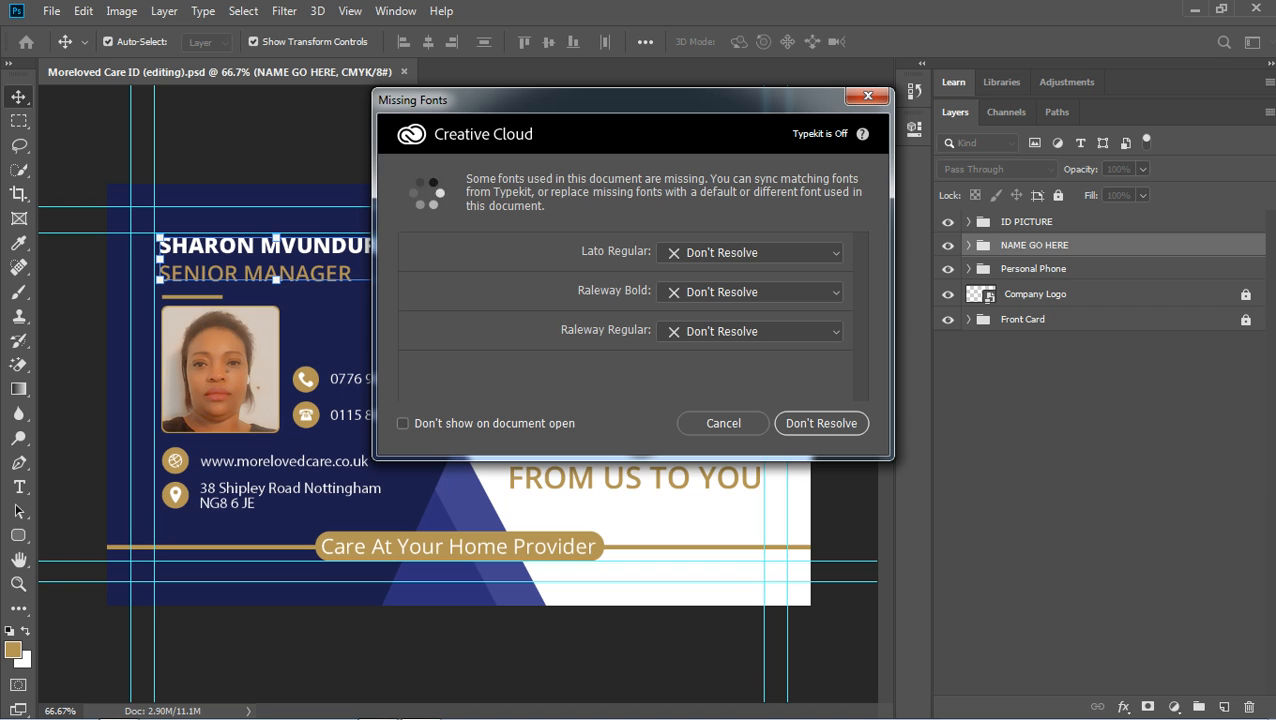
pyautogui.click(821, 423)
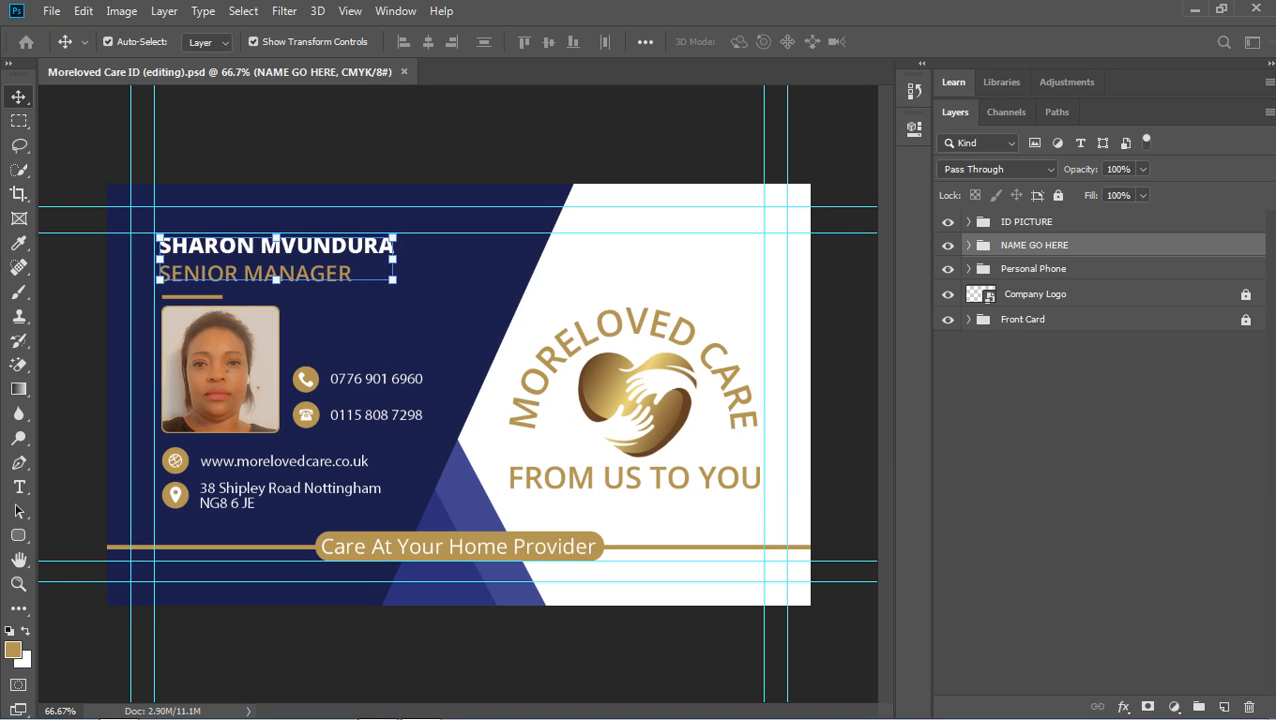
# Select the ID photo and name text on the card, then collapse ID PICTURE and NAME GO HERE.
pyautogui.click(840, 423)
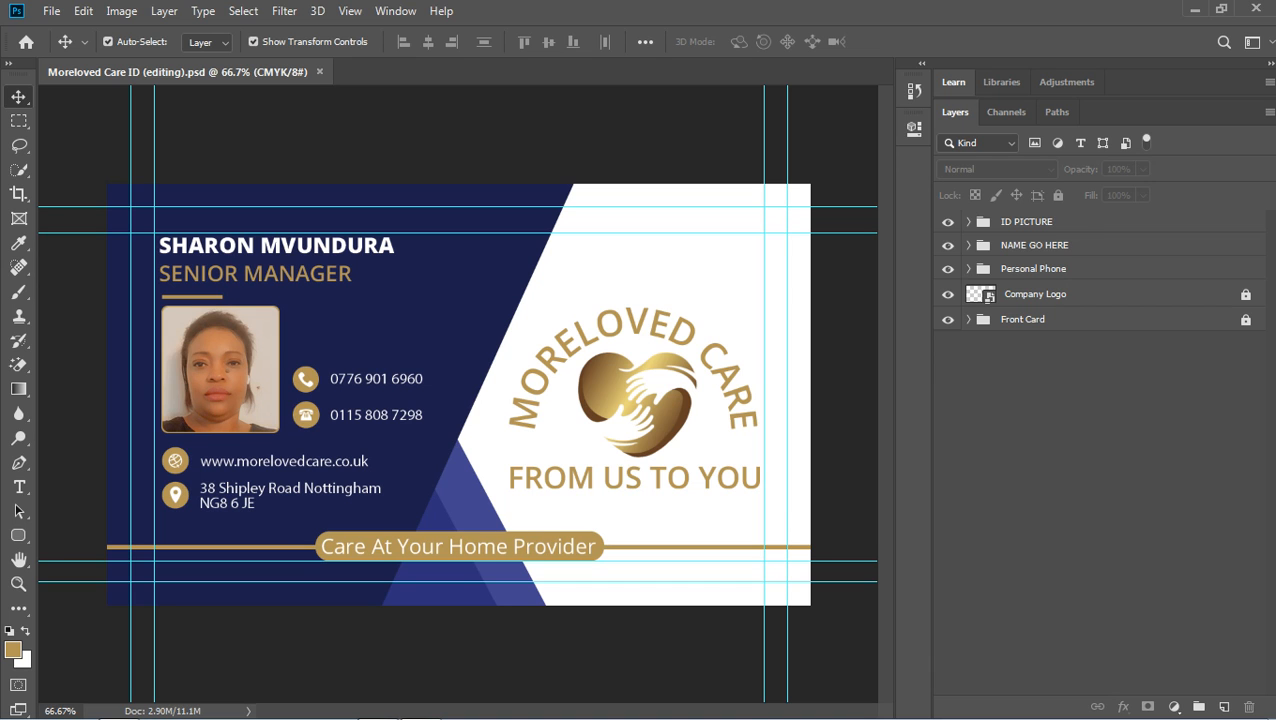
pyautogui.click(228, 370)
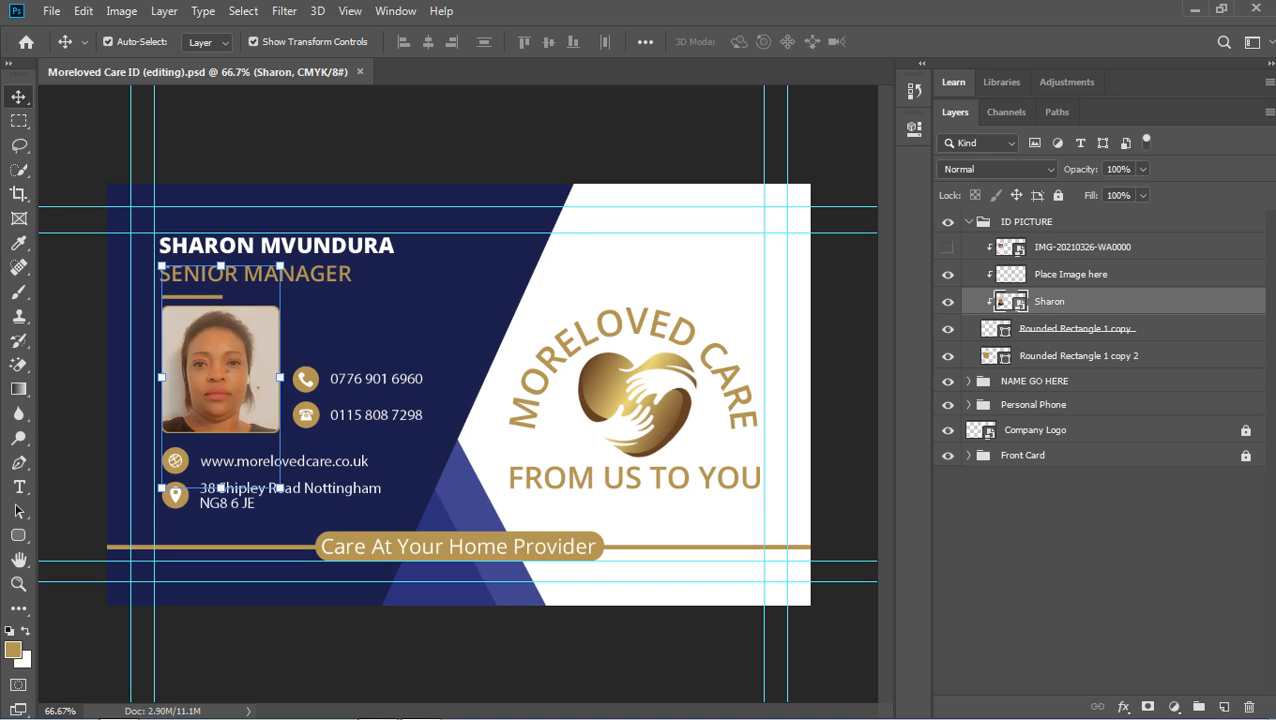
pyautogui.click(276, 245)
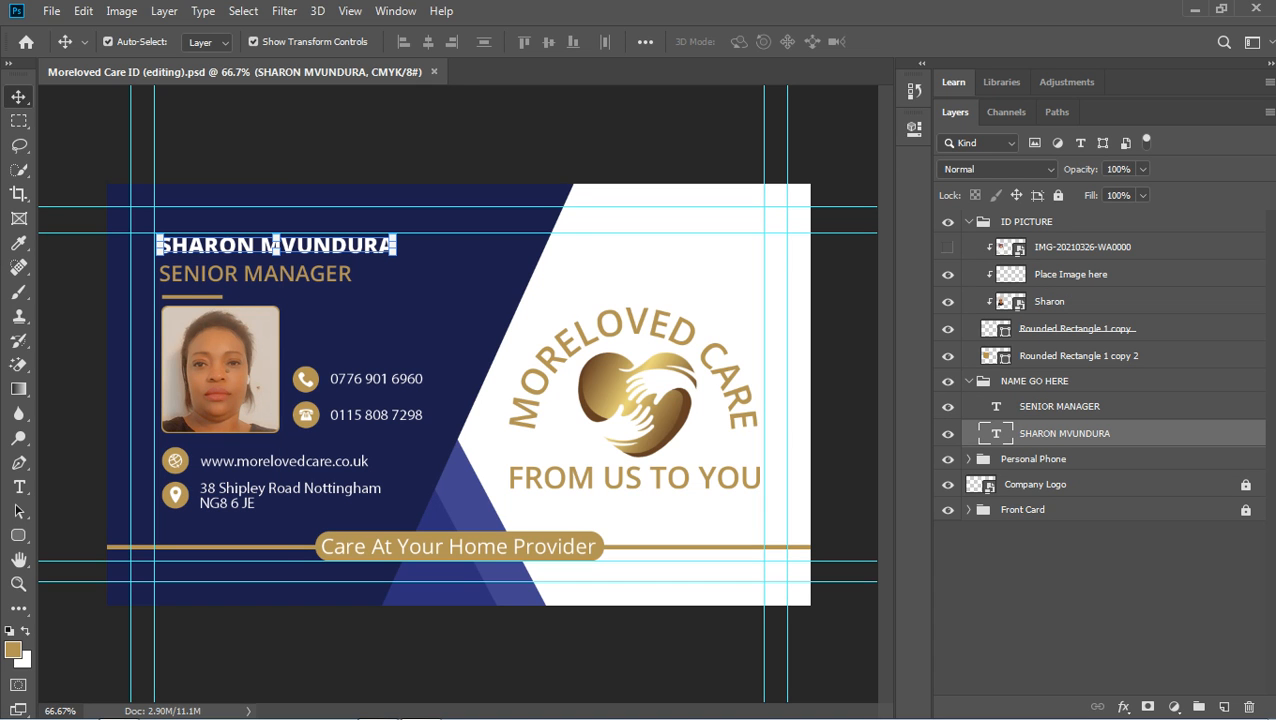
pyautogui.click(969, 222)
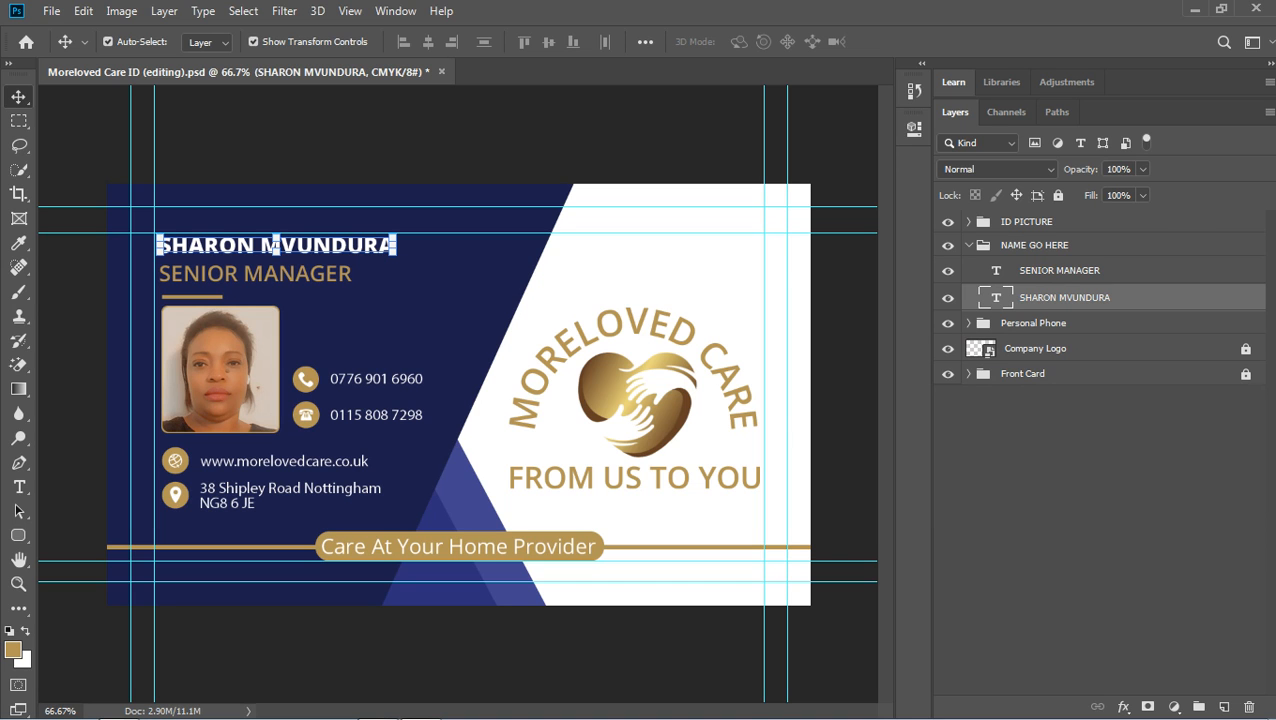
pyautogui.click(969, 245)
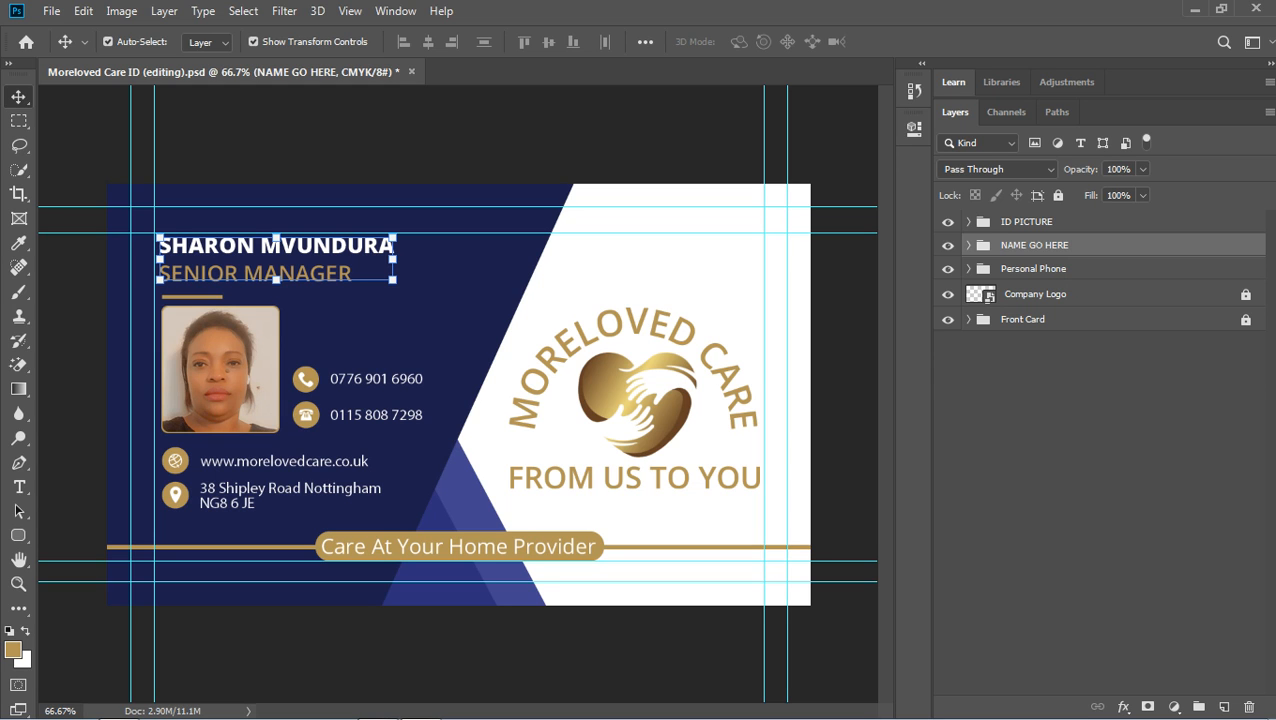
# Expand NAME GO HERE and open the SENIOR MANAGER title layer for text editing.
pyautogui.click(968, 245)
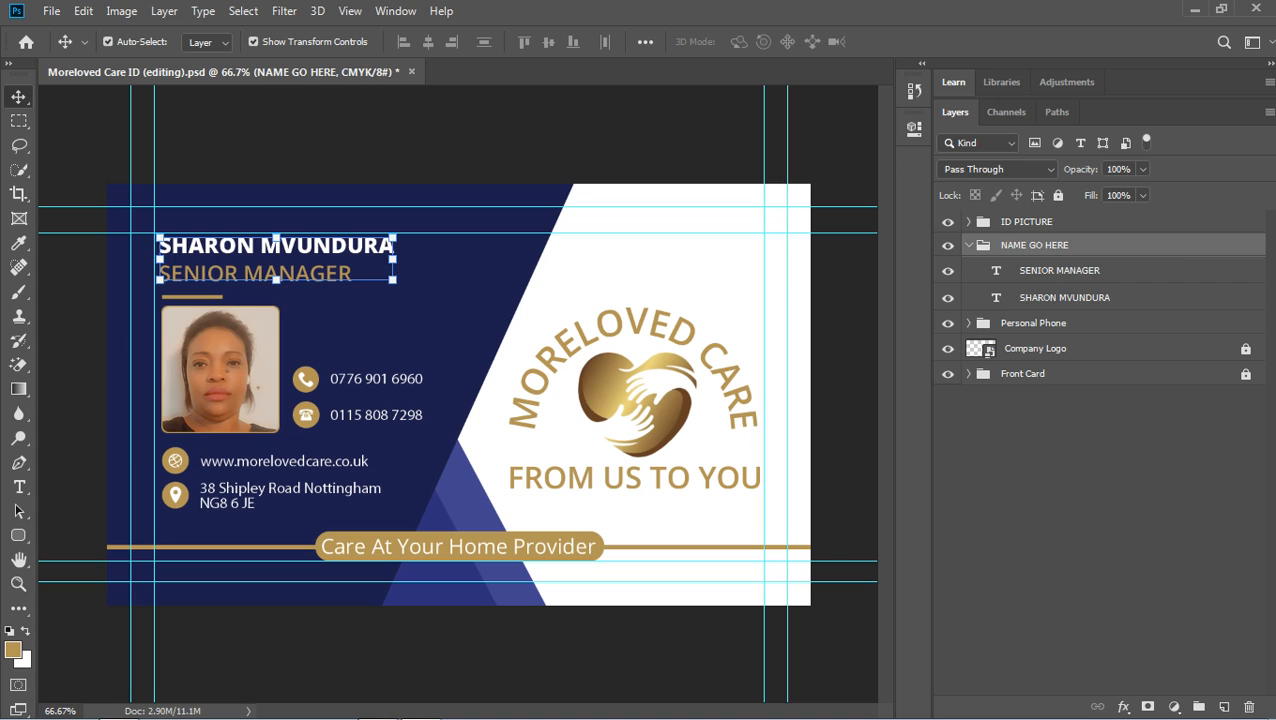
pyautogui.click(275, 245)
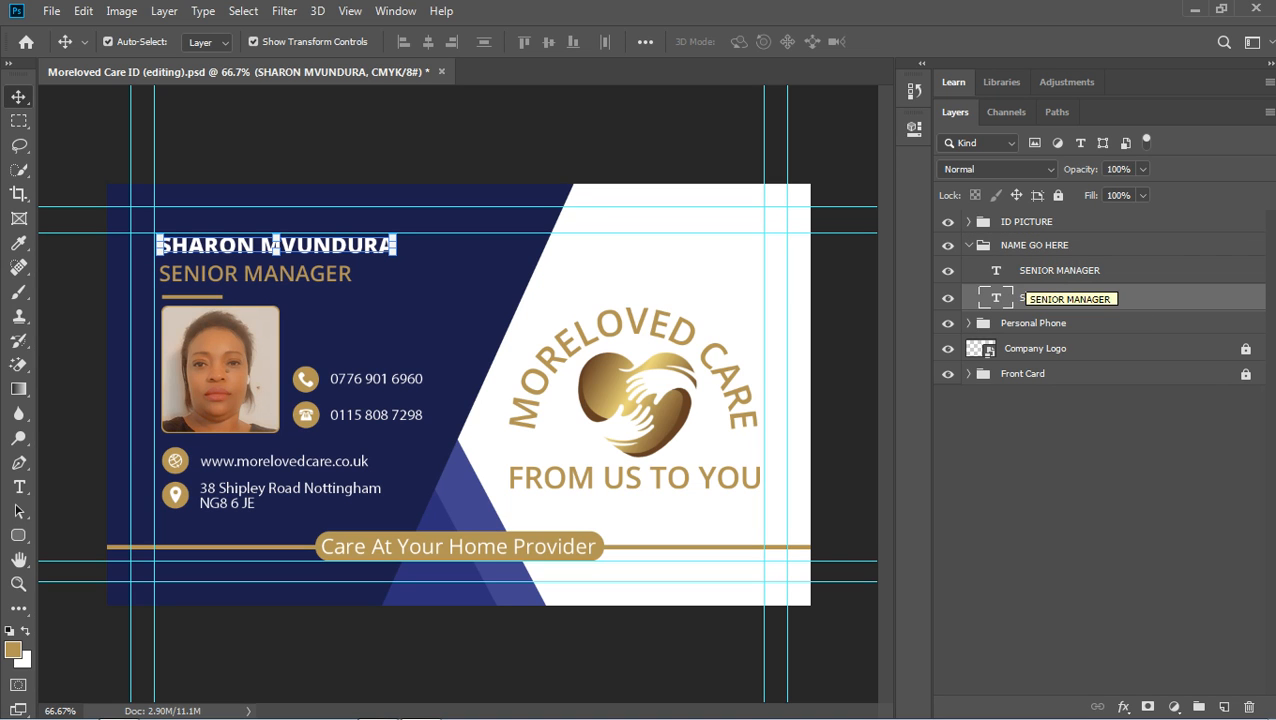
pyautogui.click(1050, 271)
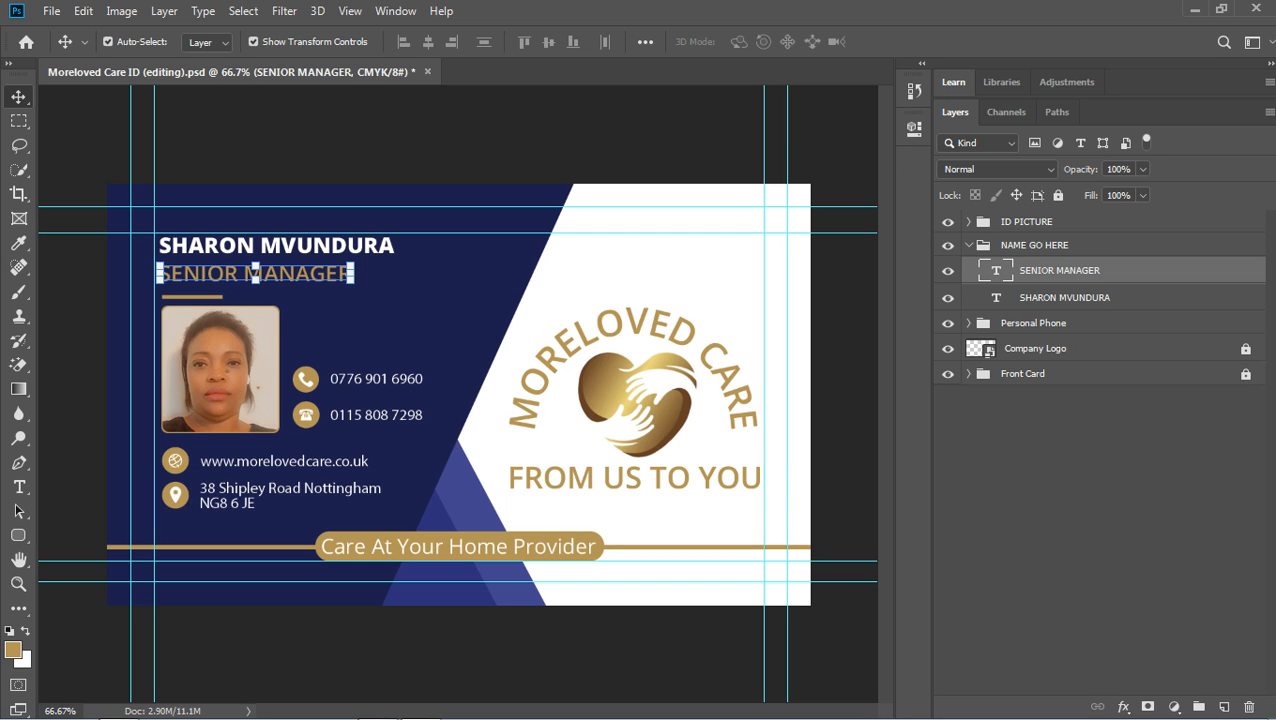
pyautogui.doubleClick(996, 271)
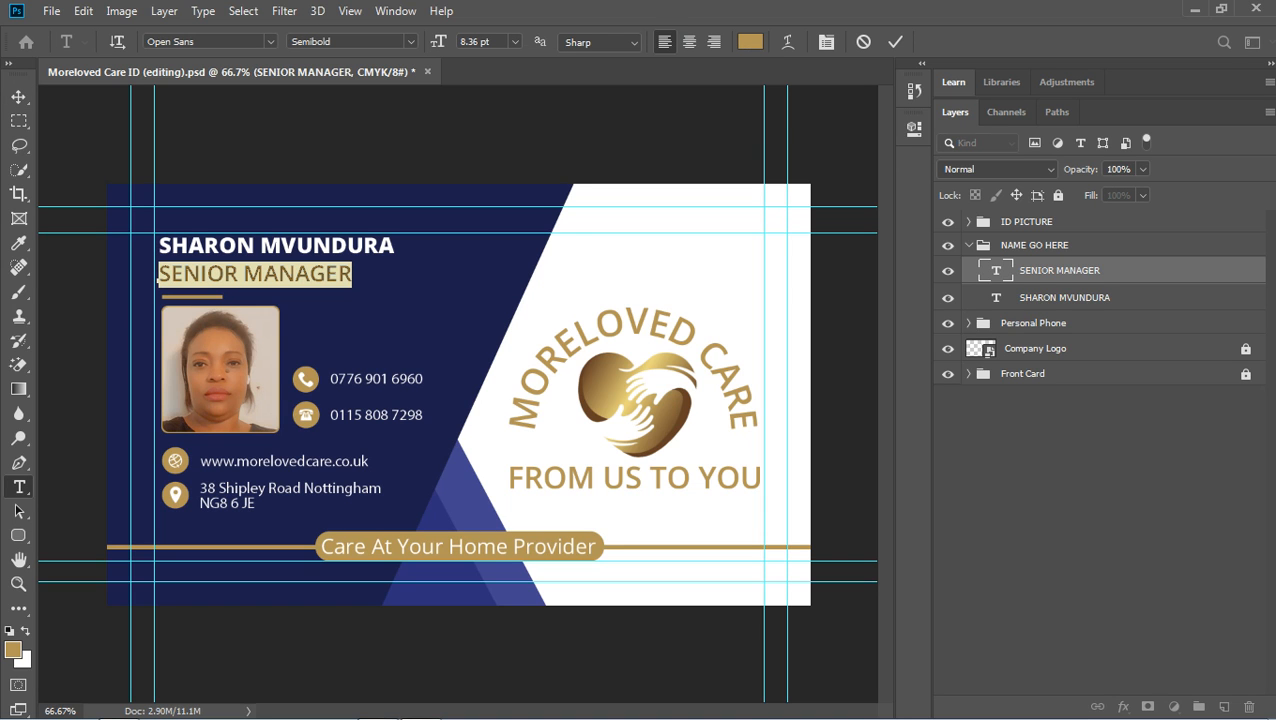
# Replace the job title text with EMPLOYEE and commit the edit.
pyautogui.press('BackSpace')
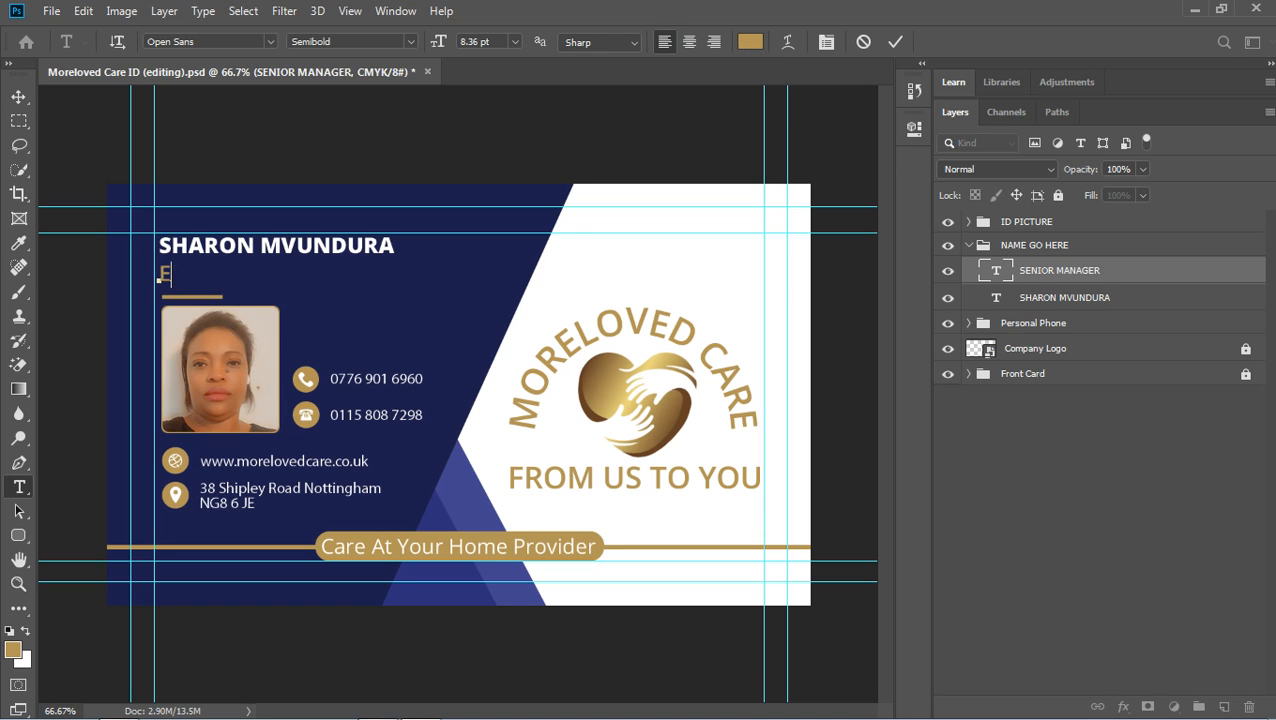
pyautogui.write('FMPLOYEE')
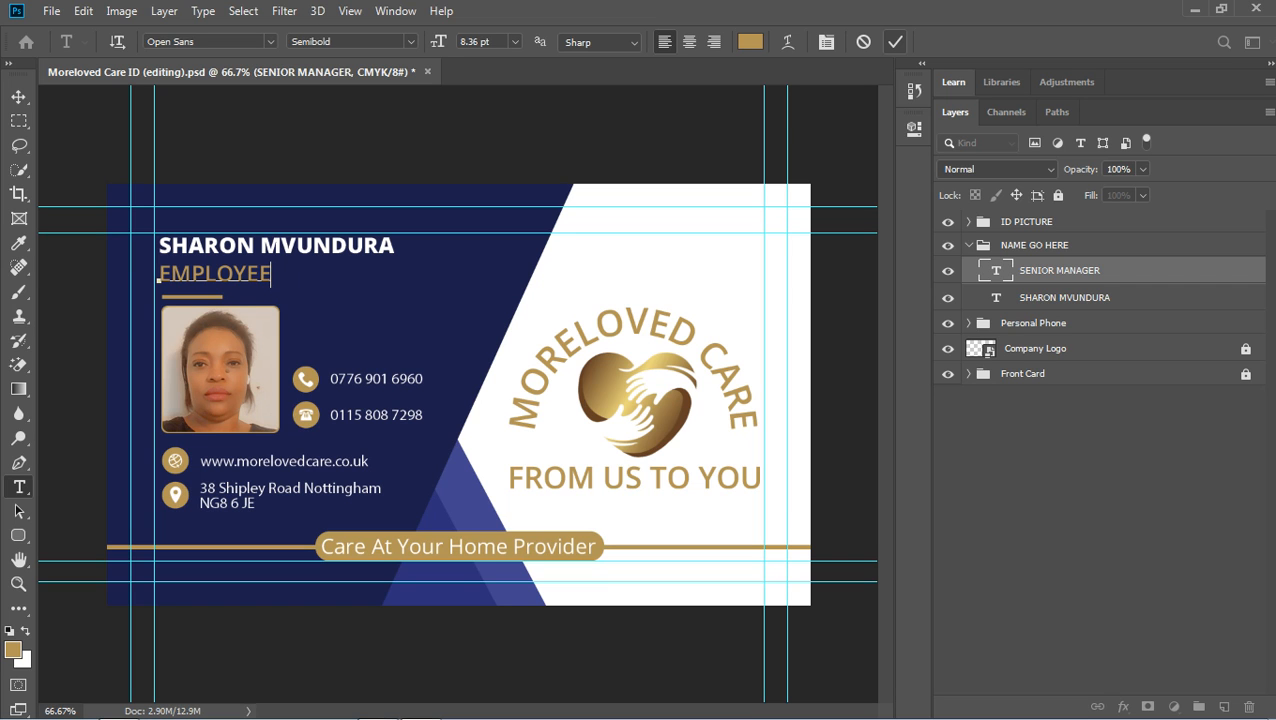
pyautogui.hotkey('ctrl', 'Return')
pyautogui.click(716, 131)
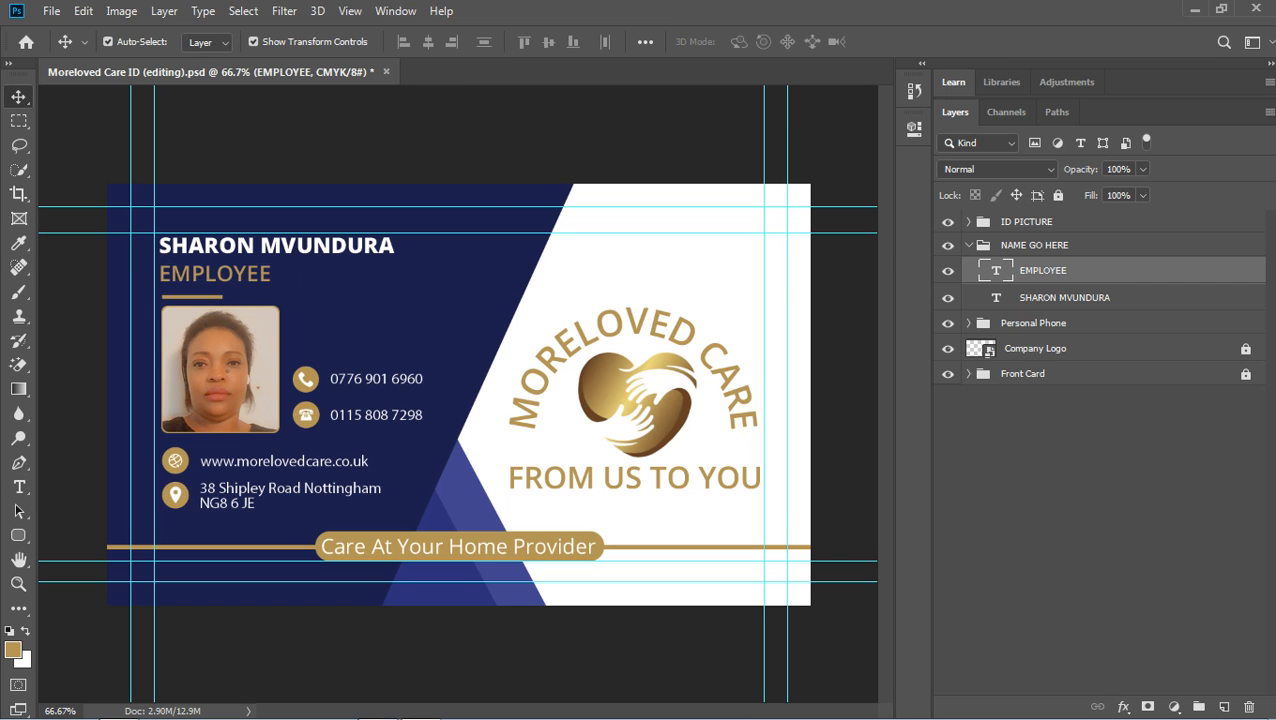
pyautogui.rightClick(716, 131)
pyautogui.press('Escape')
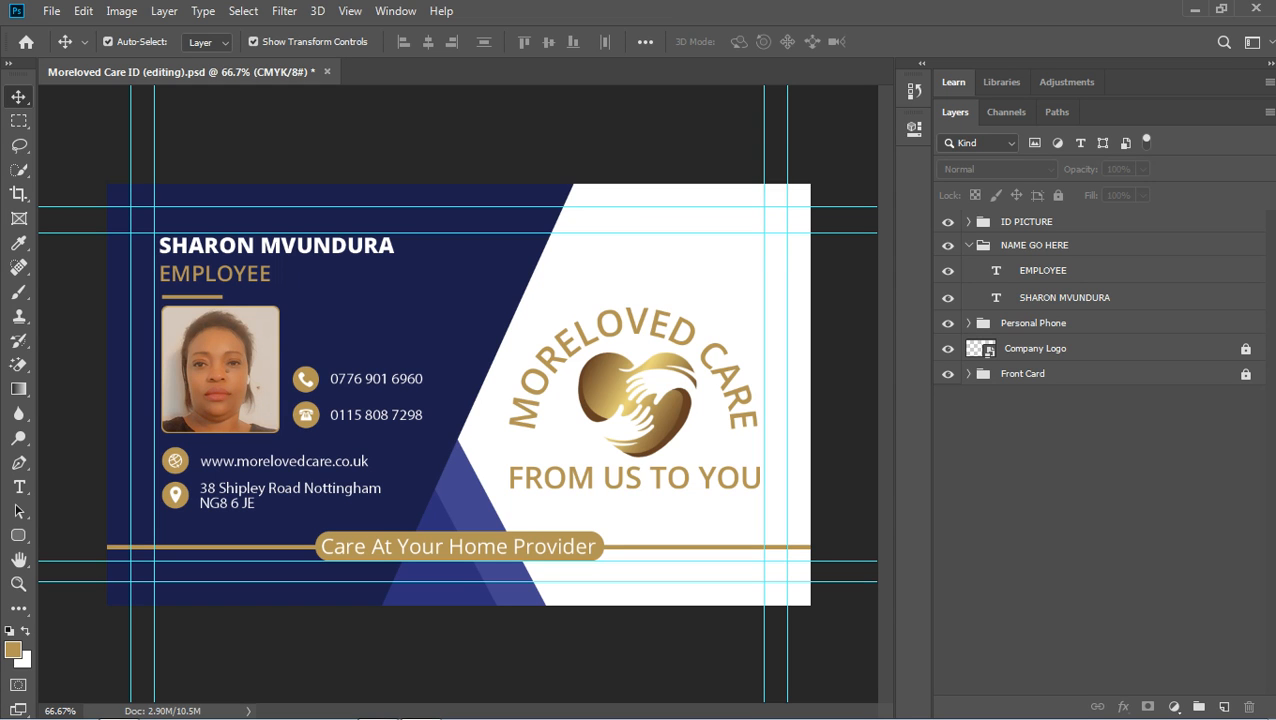
# Hide the EMPLOYEE title layer and select the employee name text layer.
pyautogui.click(215, 274)
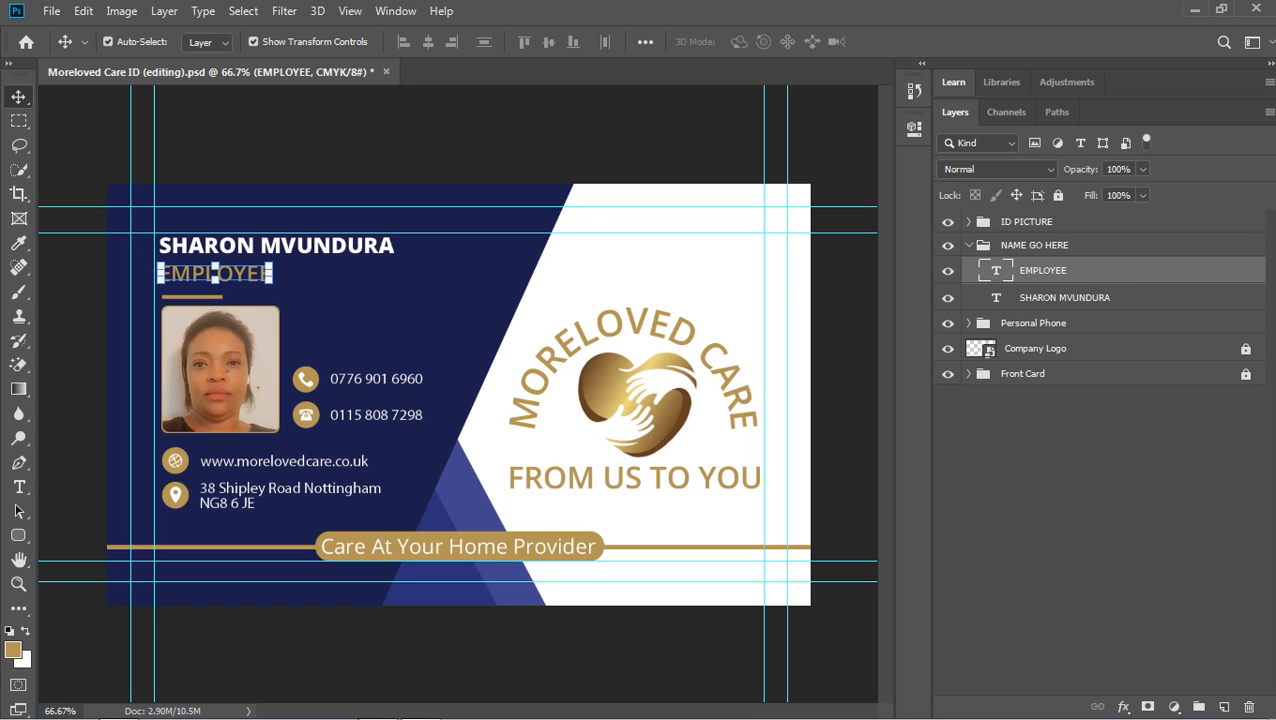
pyautogui.click(948, 270)
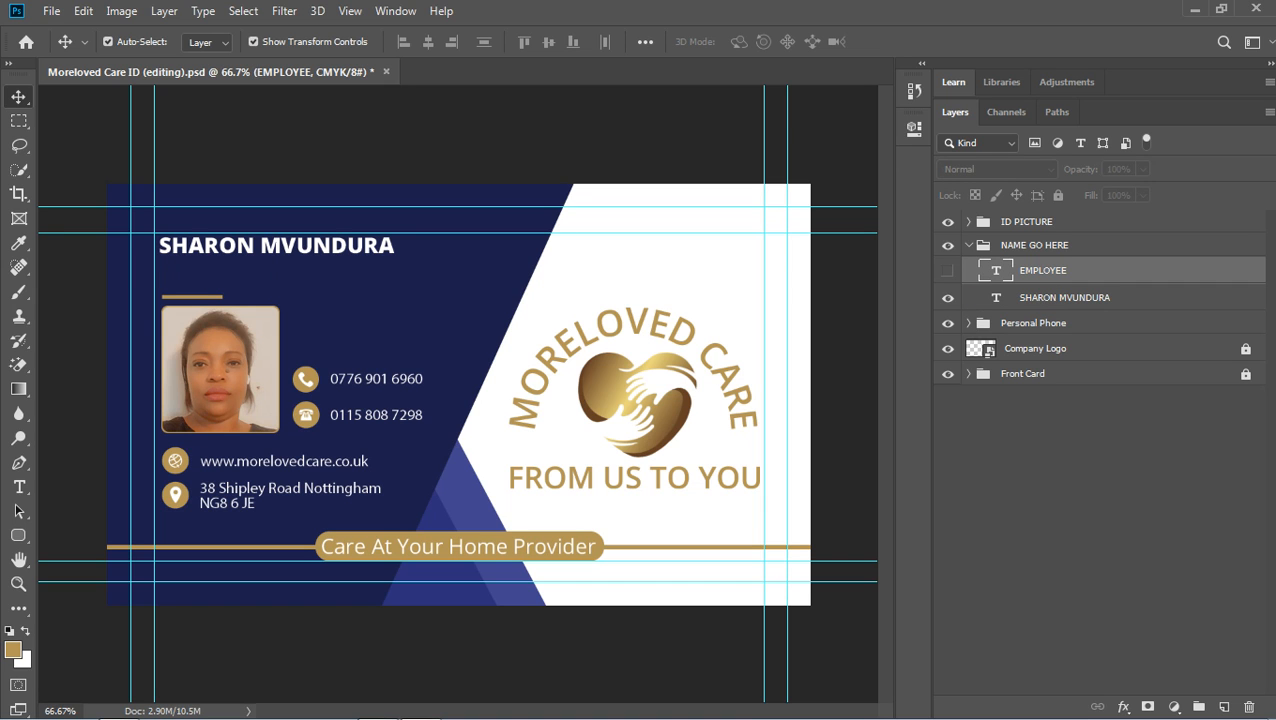
pyautogui.click(1065, 298)
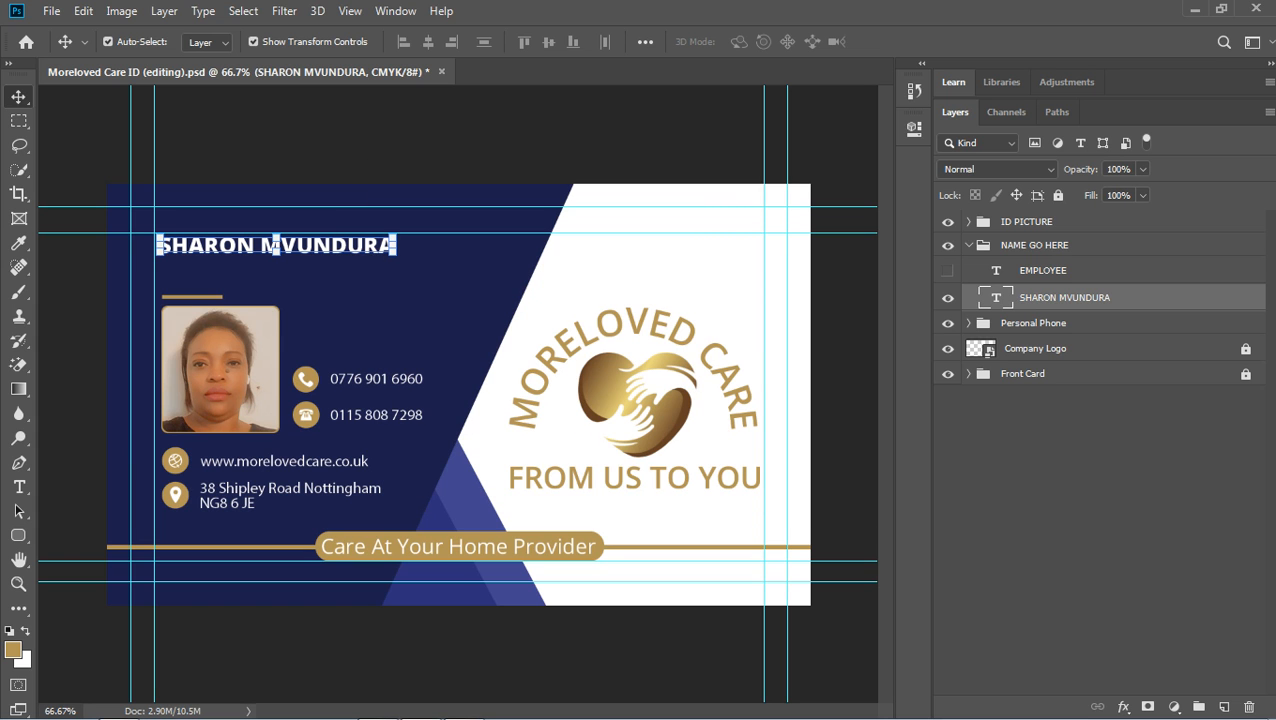
# Replace the name on the card with the new employee's full name and commit the text.
pyautogui.doubleClick(996, 298)
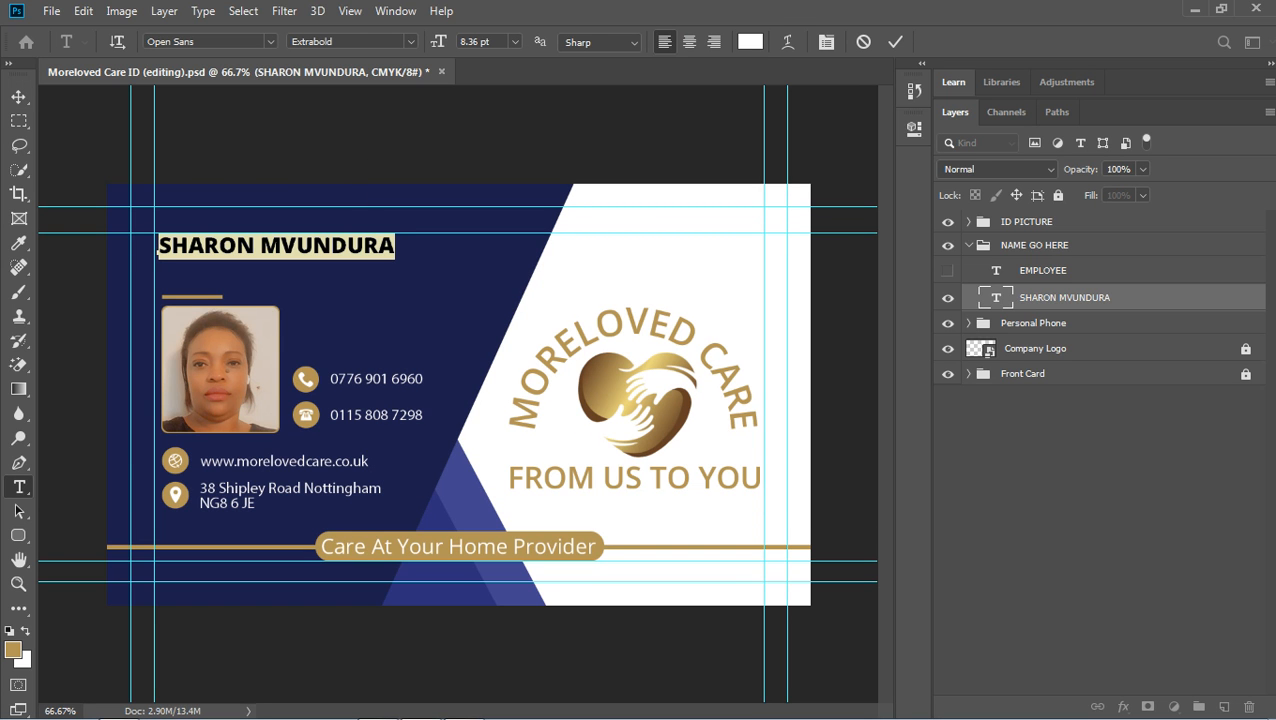
pyautogui.press('Left')
pyautogui.press('Right')
pyautogui.press('Right')
pyautogui.press('Right')
pyautogui.press('Right')
pyautogui.press('Right')
pyautogui.press('Right')
pyautogui.press('Right')
pyautogui.press('Right')
pyautogui.press('Right')
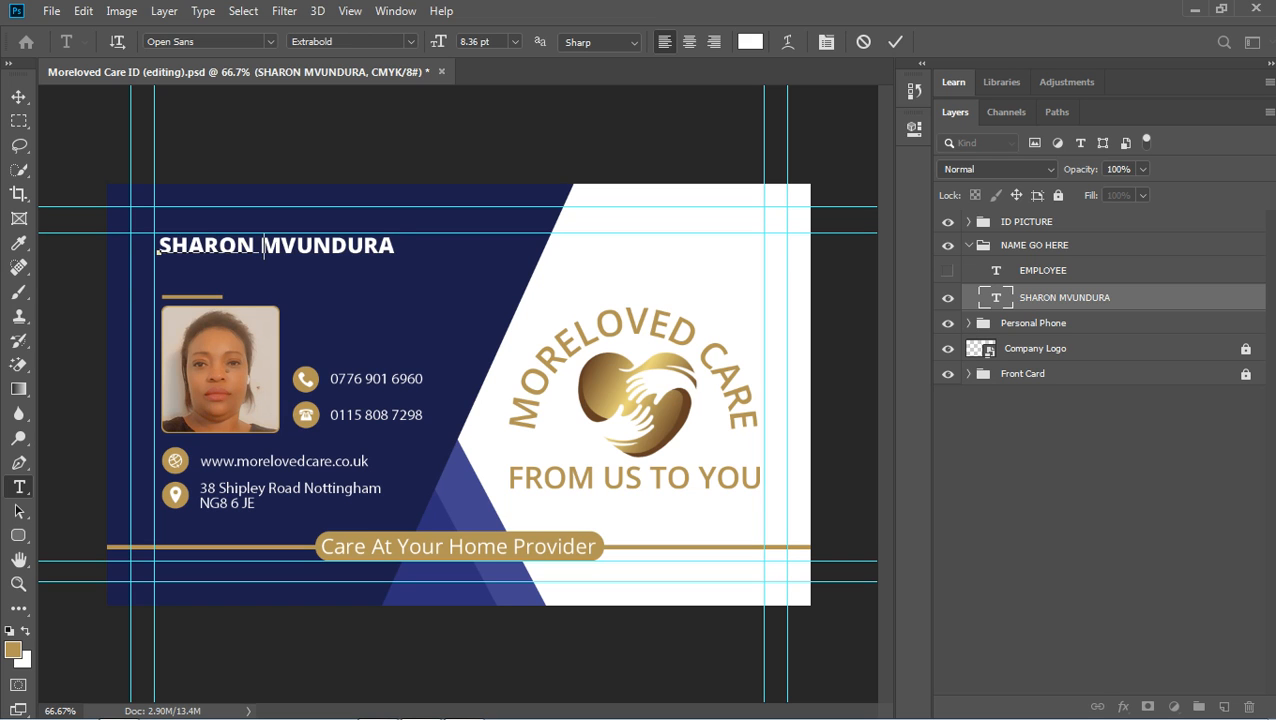
pyautogui.hotkey('ctrl', 'a')
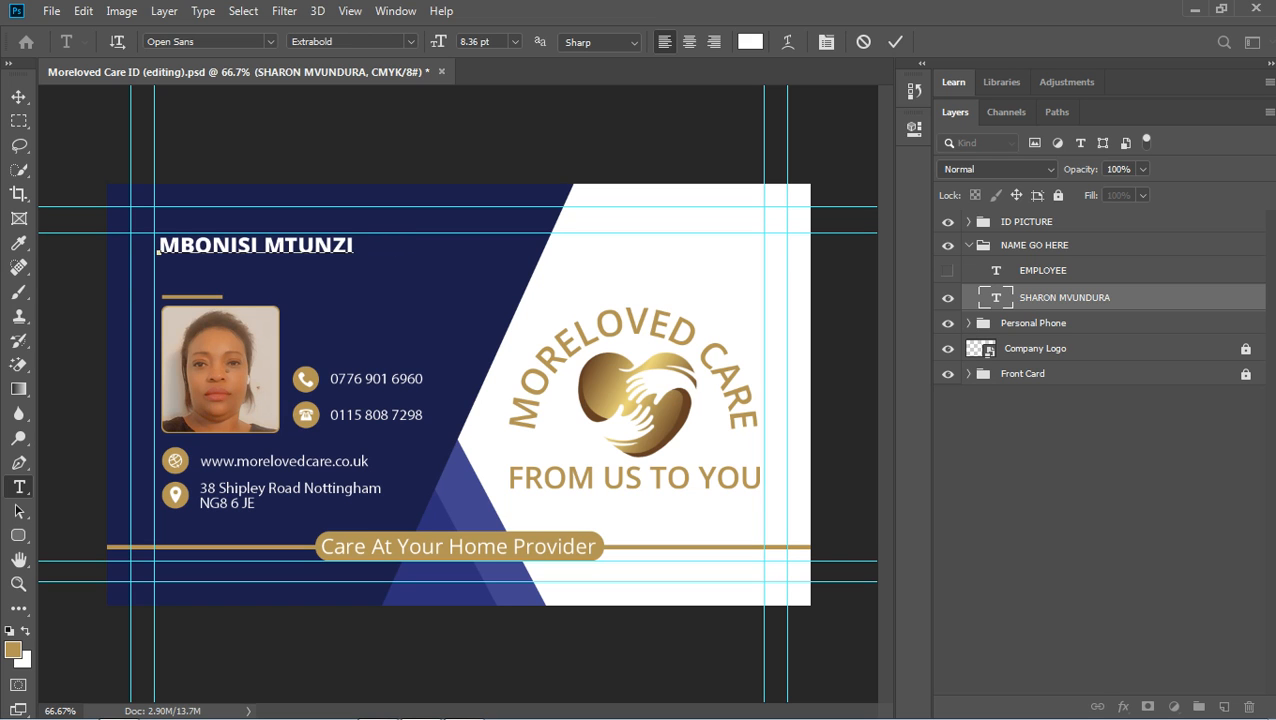
pyautogui.click(895, 42)
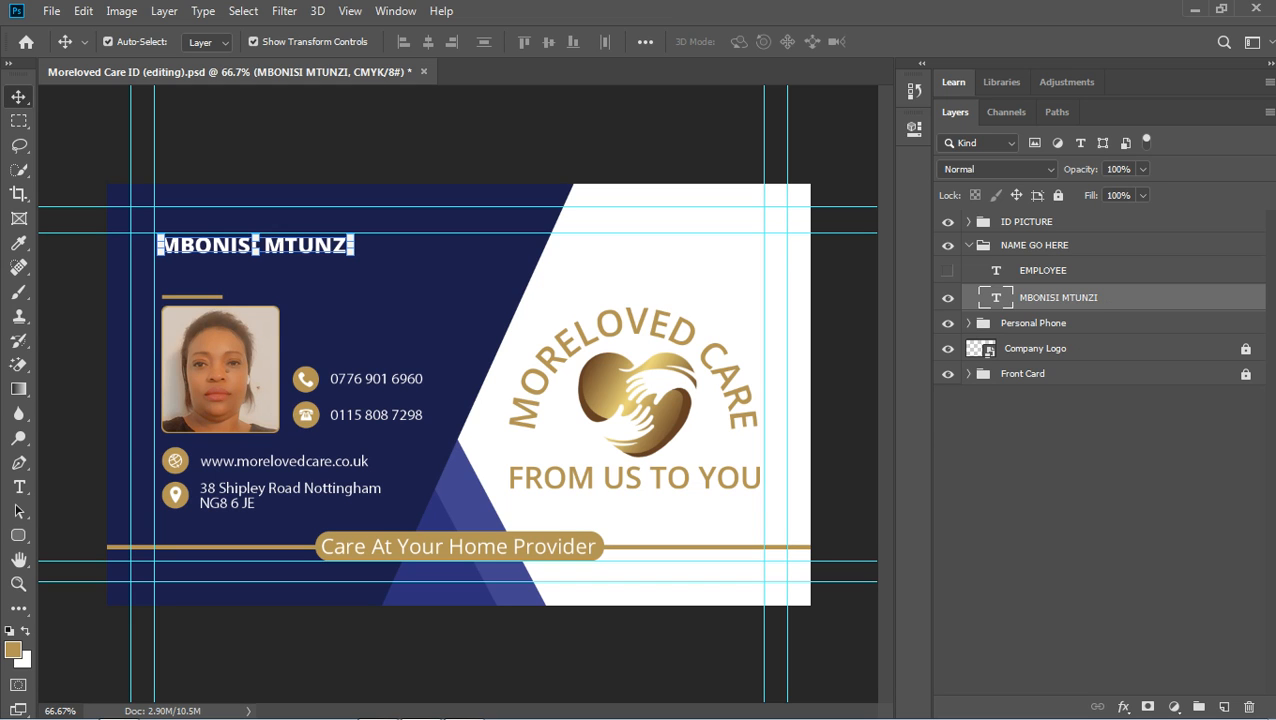
pyautogui.click(968, 323)
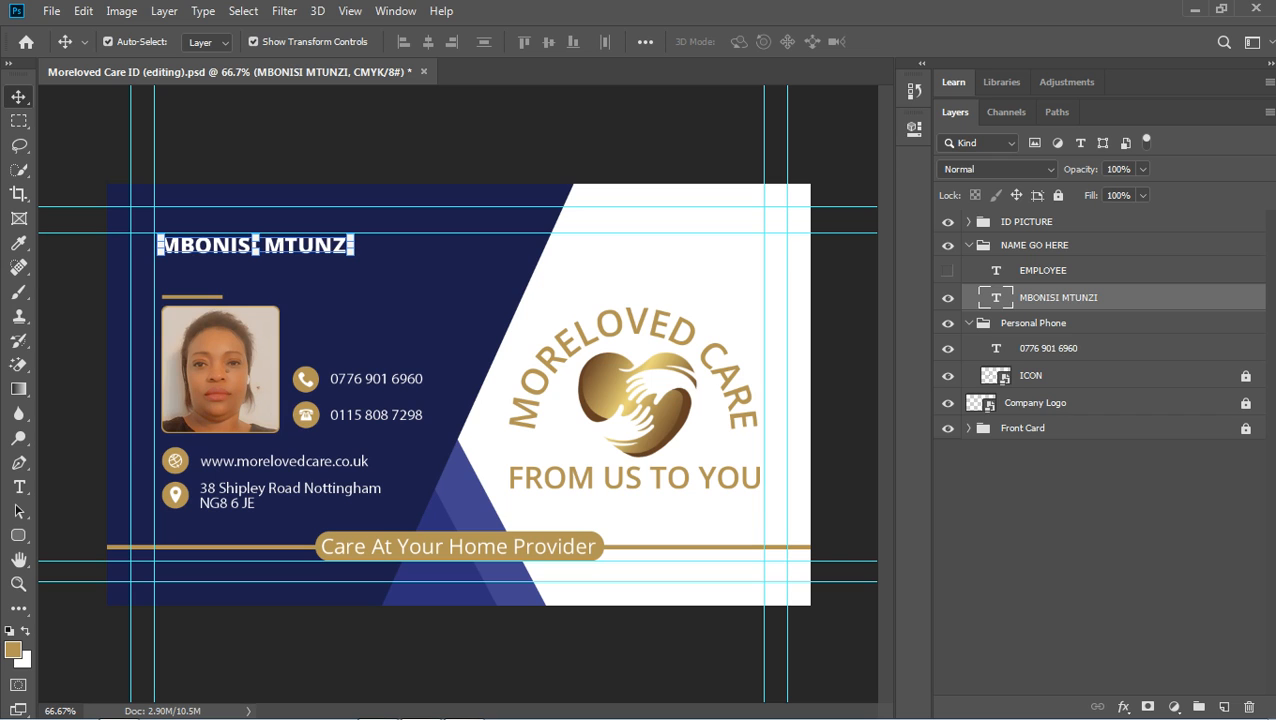
# Hide the Personal Phone group so only one phone number remains on the card.
pyautogui.click(968, 323)
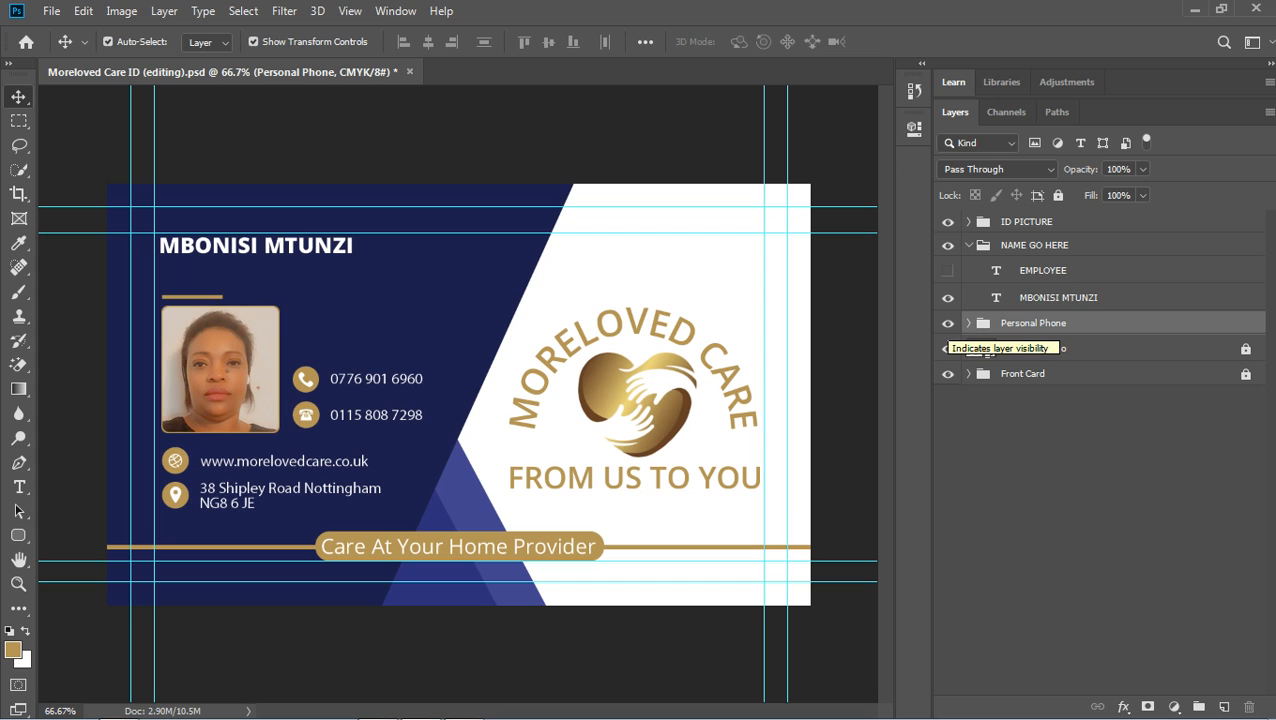
pyautogui.click(947, 323)
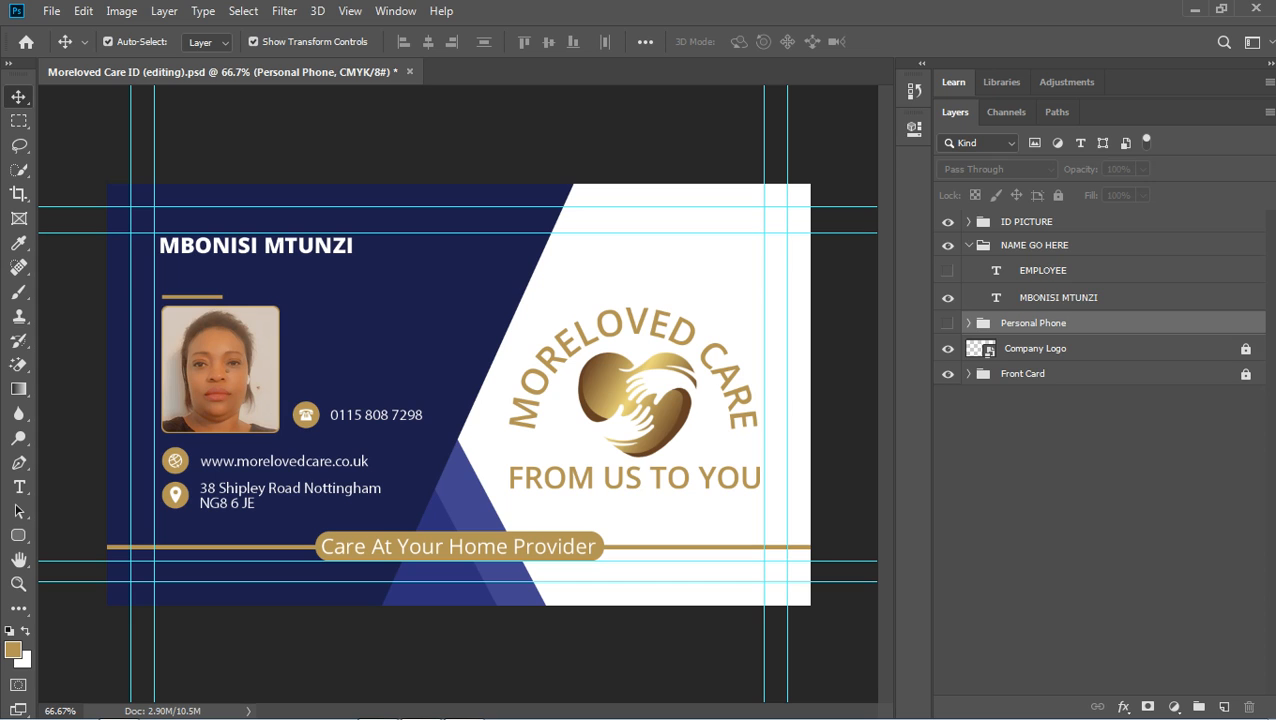
pyautogui.click(968, 245)
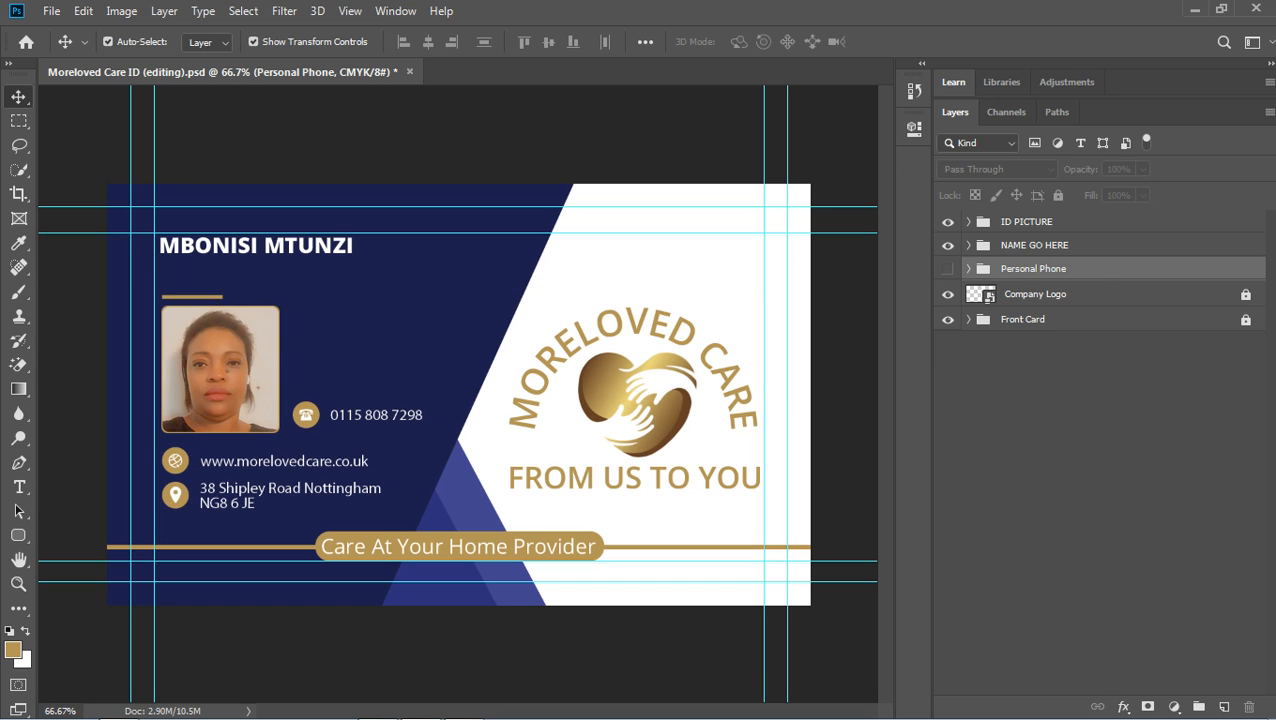
pyautogui.click(1027, 222)
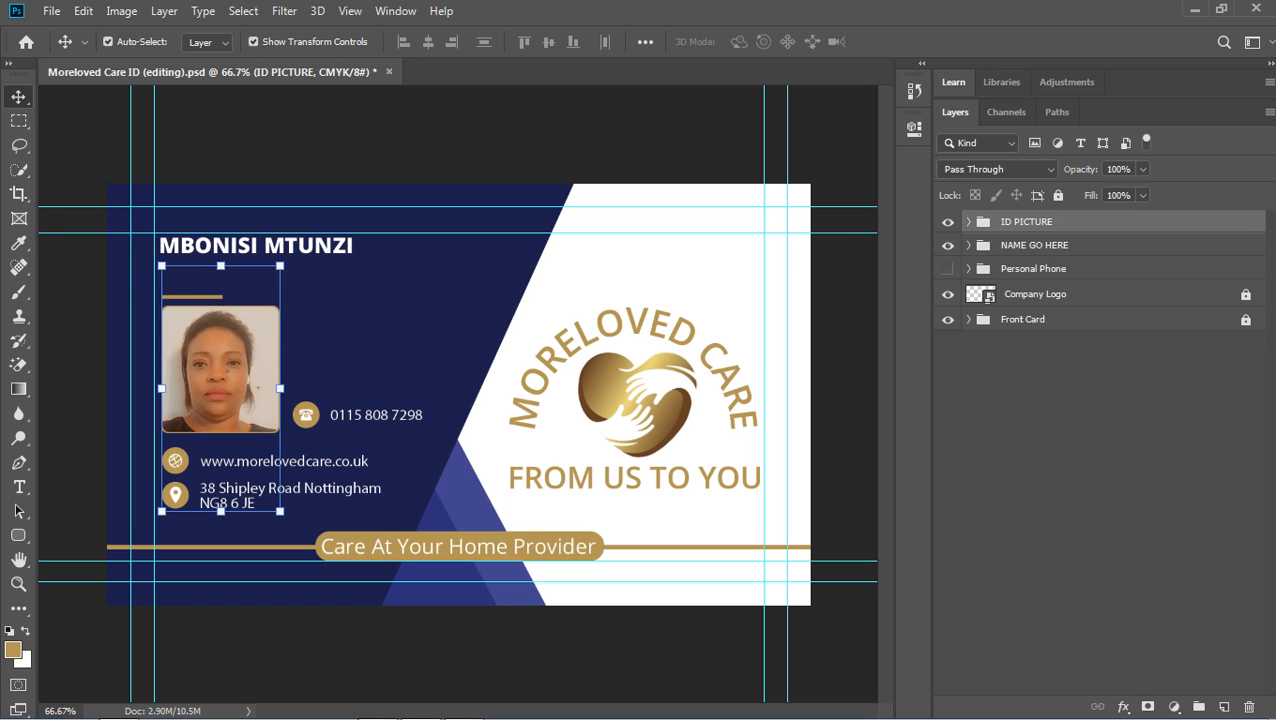
# Expand the ID PICTURE group and select its Place Image here layer.
pyautogui.click(968, 222)
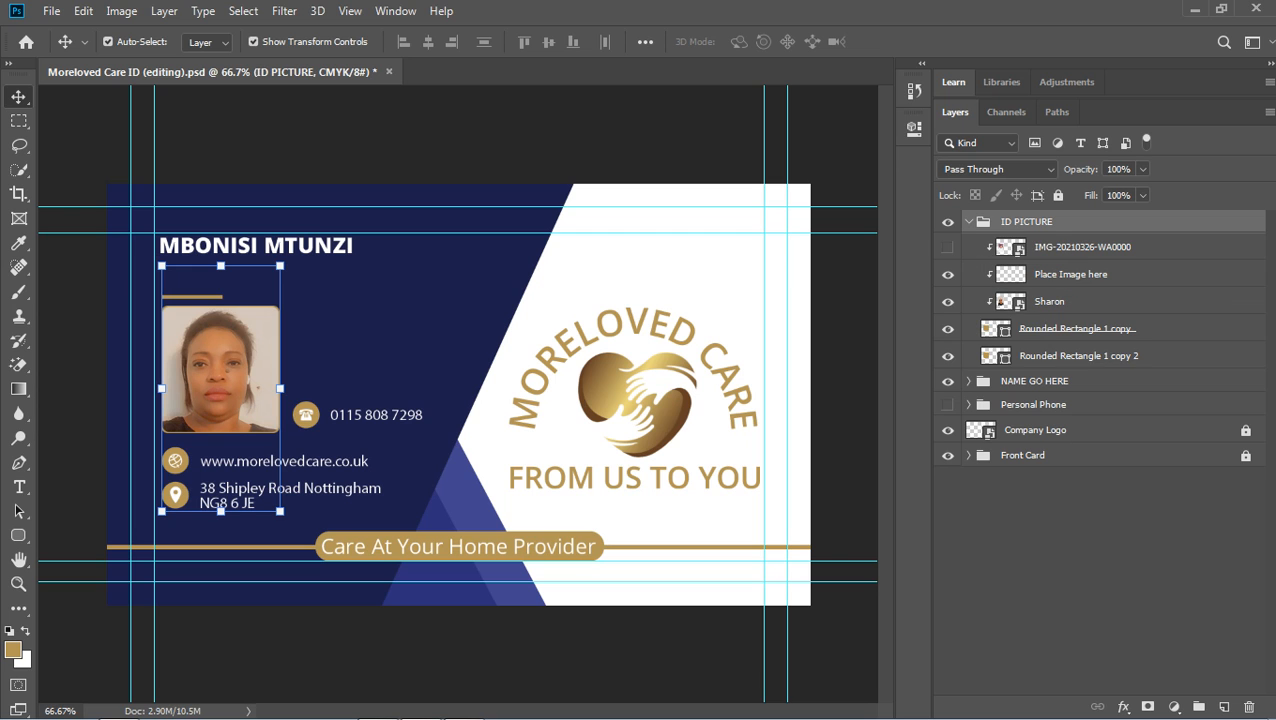
pyautogui.click(1071, 274)
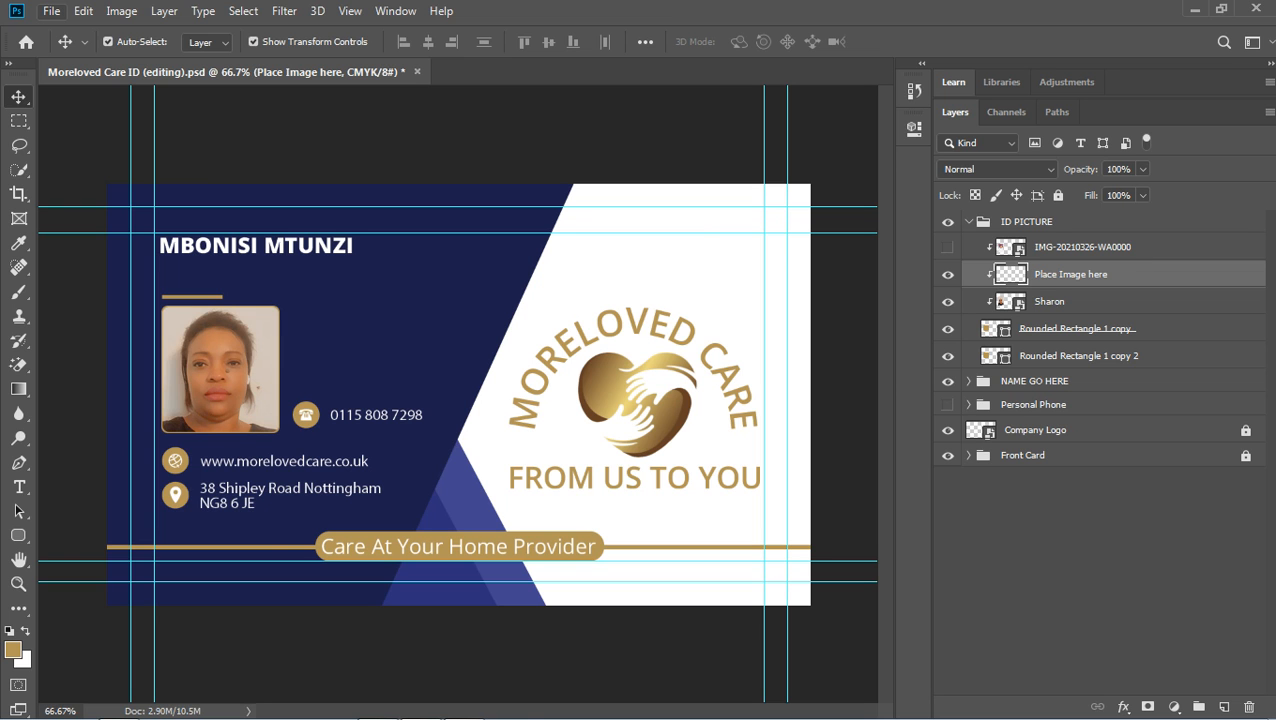
# Use File > Place Embedded to choose the Koala image from the Sample Pictures folder.
pyautogui.click(51, 11)
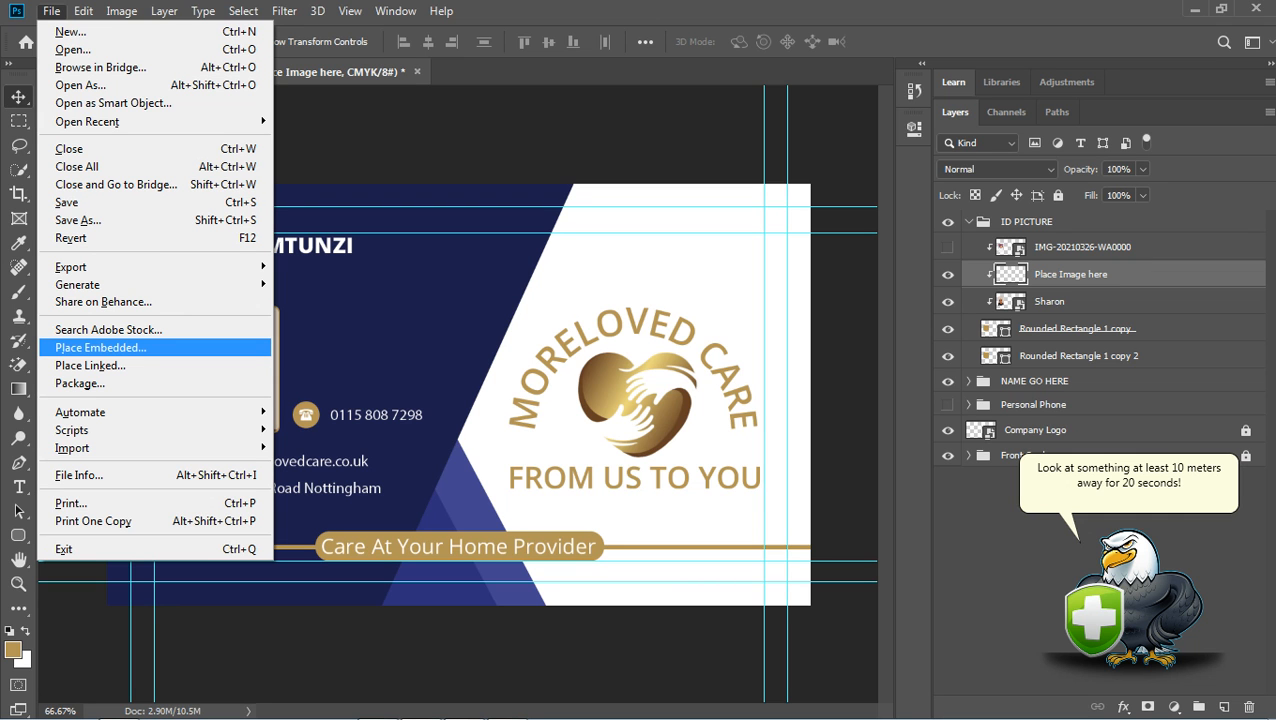
pyautogui.click(100, 347)
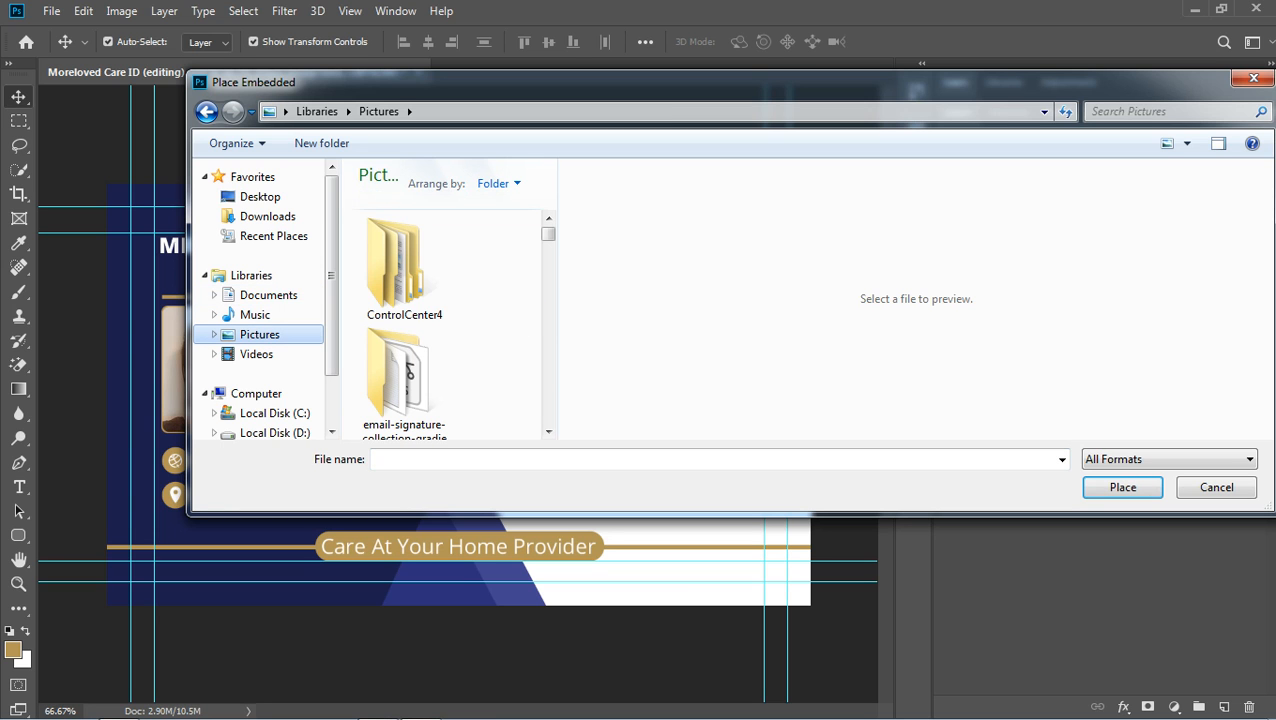
pyautogui.scroll(-3, 450, 300)
pyautogui.scroll(-5, 450, 300)
pyautogui.scroll(-1, 404, 280)
pyautogui.scroll(1, 404, 280)
pyautogui.doubleClick(404, 275)
pyautogui.scroll(-4, 404, 262)
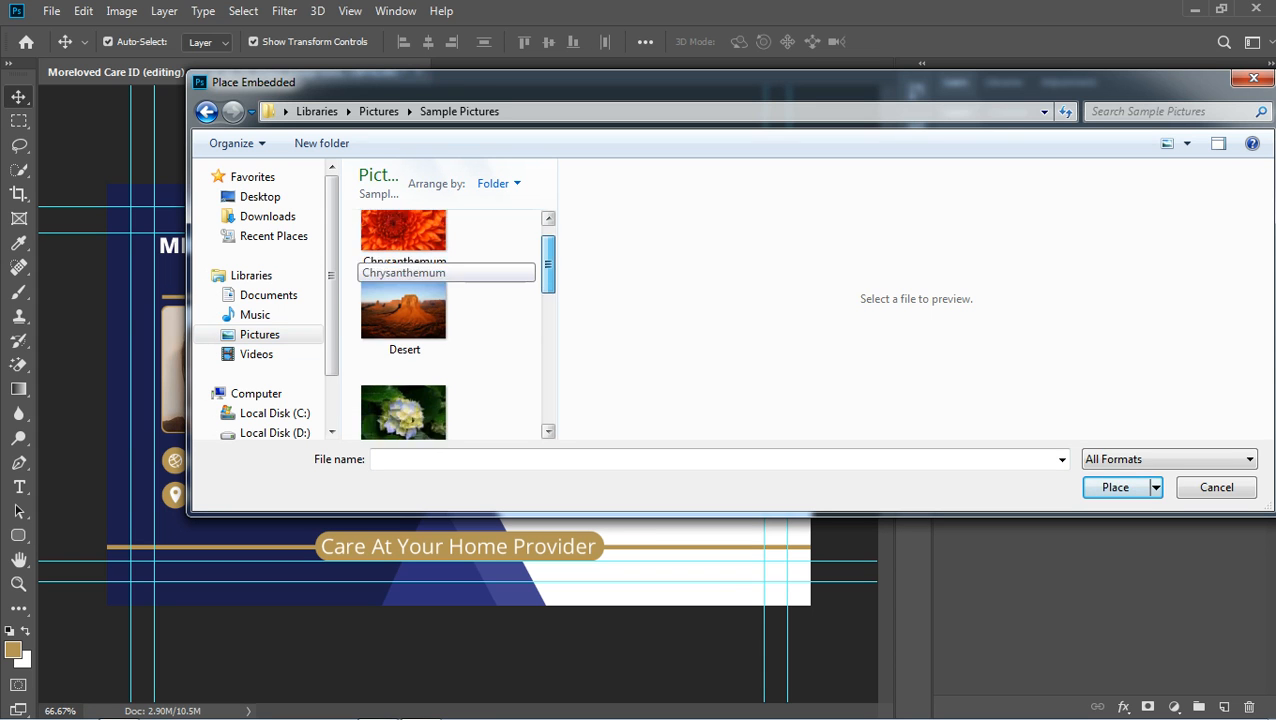
pyautogui.scroll(-2, 404, 262)
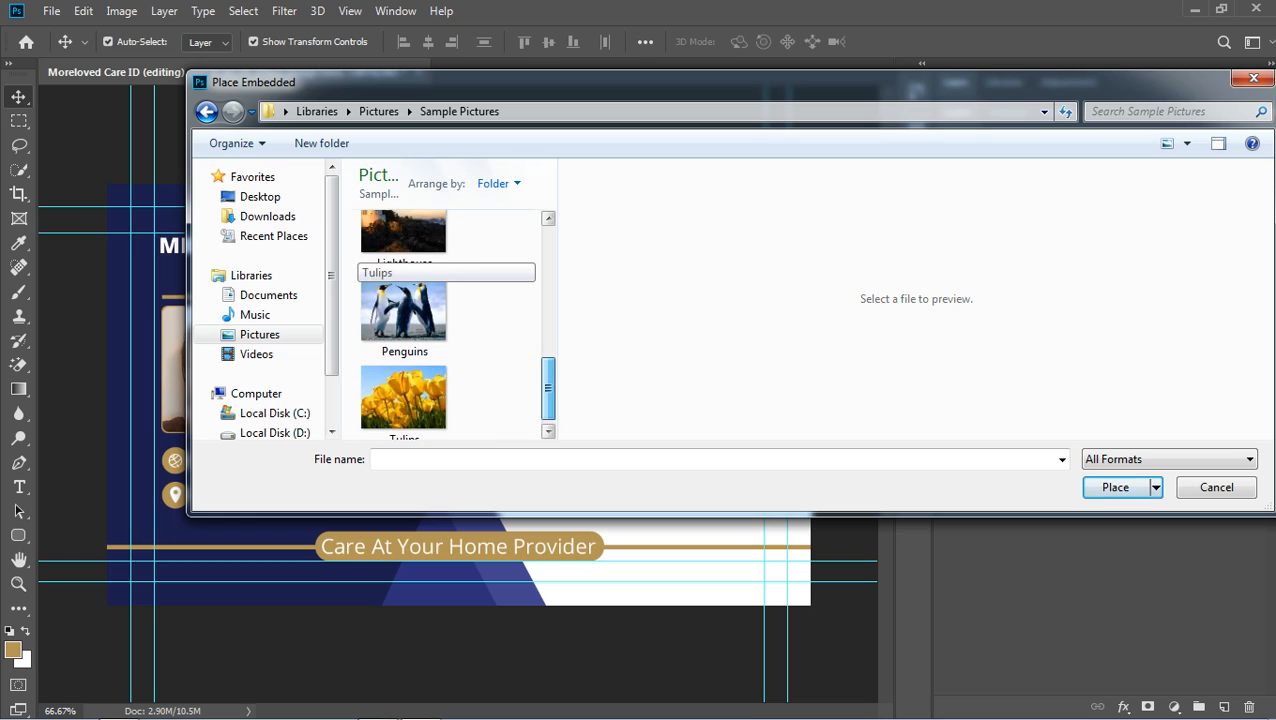
pyautogui.scroll(2, 404, 300)
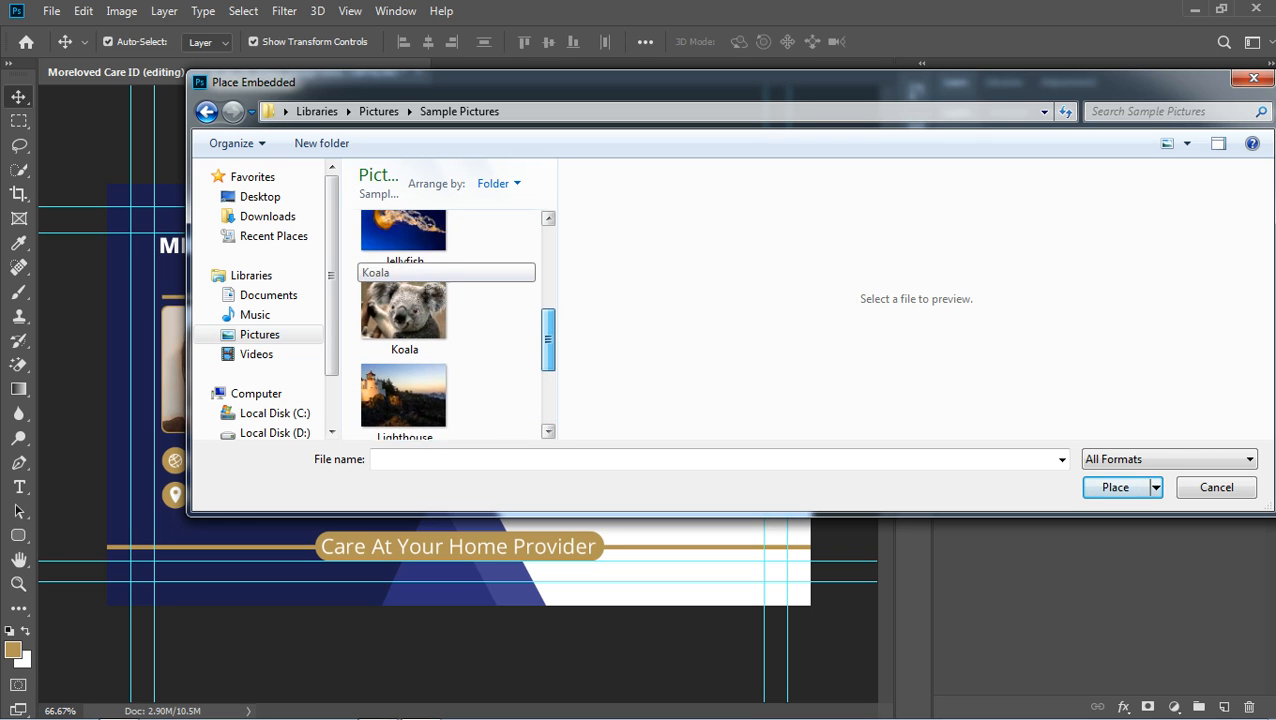
pyautogui.click(404, 322)
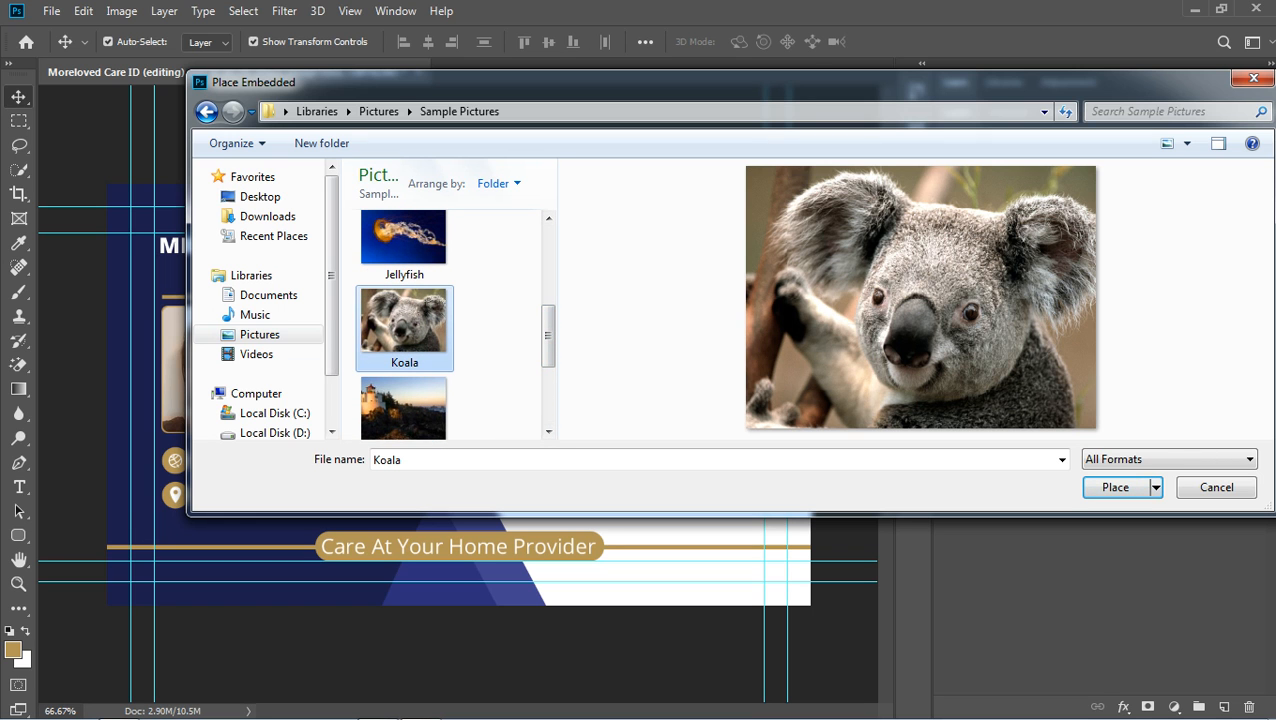
# Embed the Koala image, scale and position it over the photo frame, and commit the transform.
pyautogui.click(1115, 487)
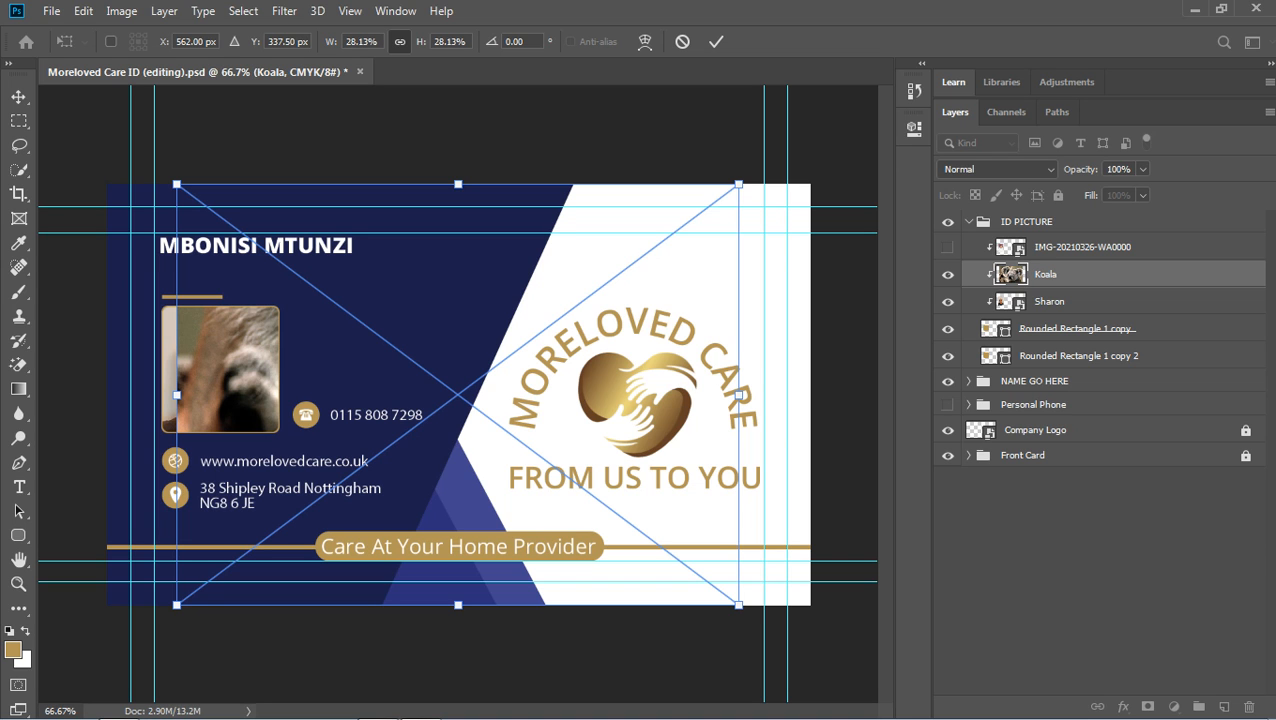
pyautogui.moveTo(738, 604); pyautogui.dragTo(711, 584)
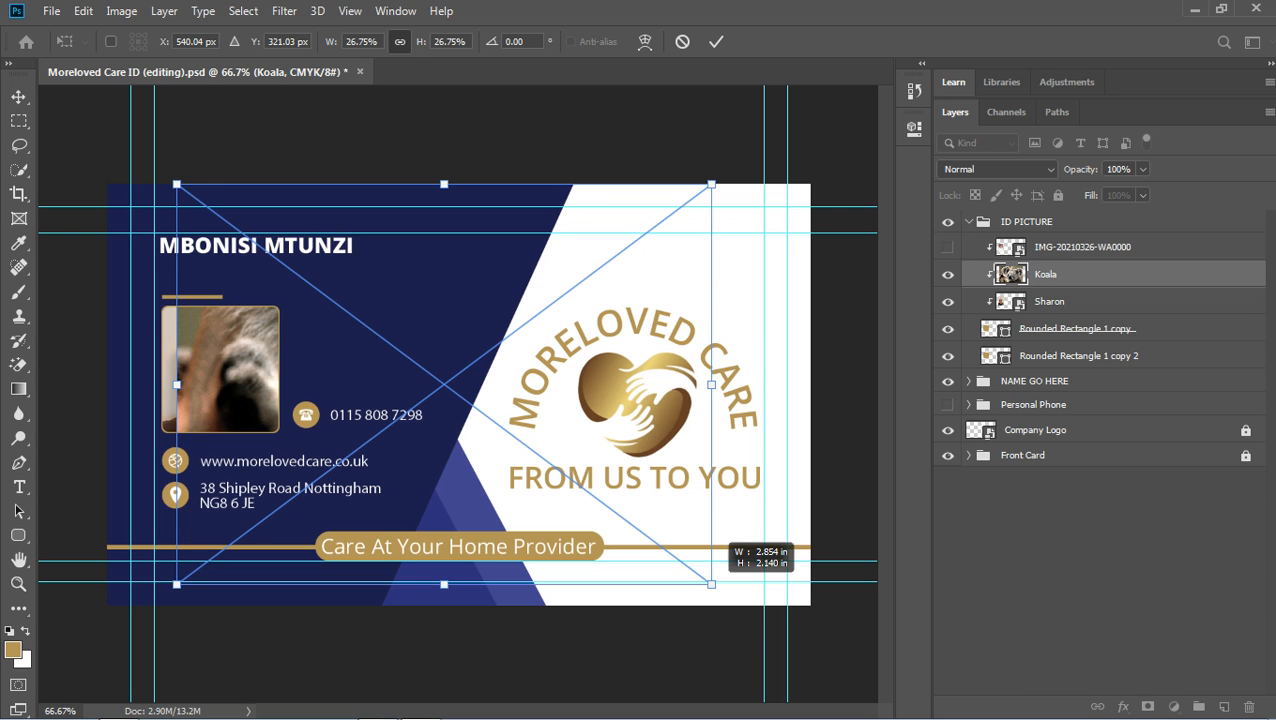
pyautogui.moveTo(711, 584); pyautogui.dragTo(366, 324)
pyautogui.moveTo(258, 314); pyautogui.dragTo(267, 361)
pyautogui.press('Down')
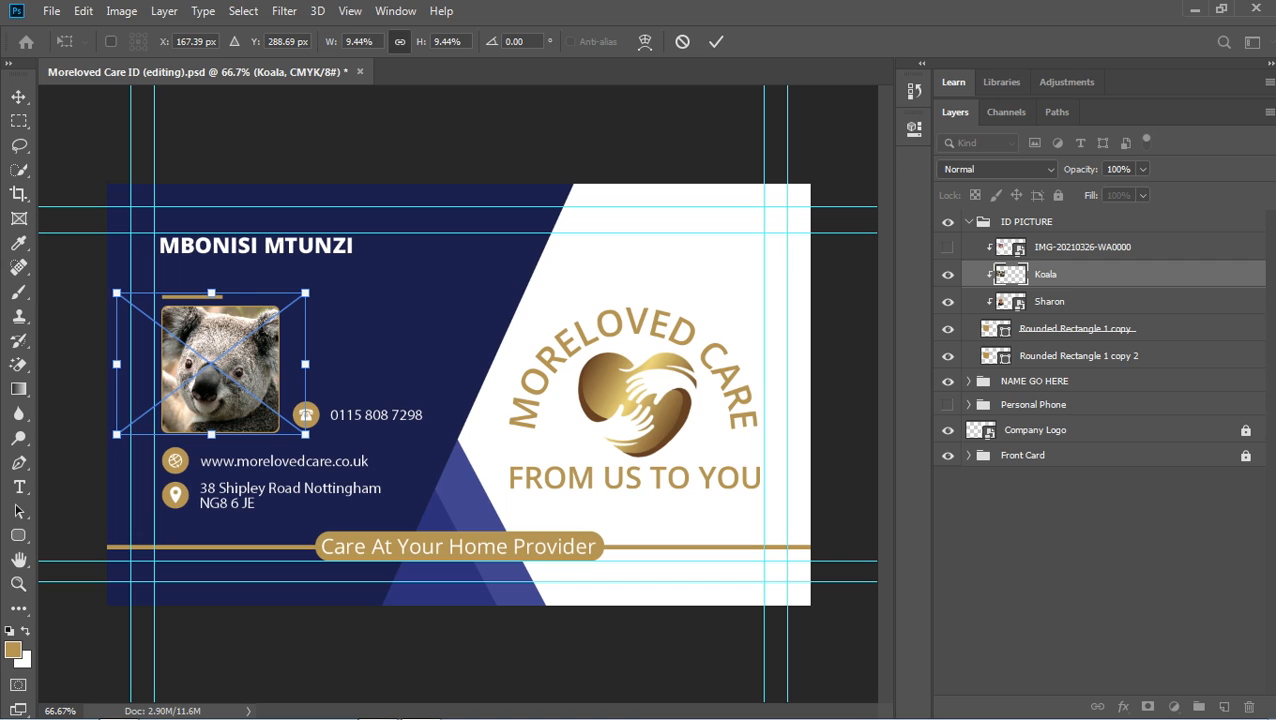
pyautogui.click(715, 41)
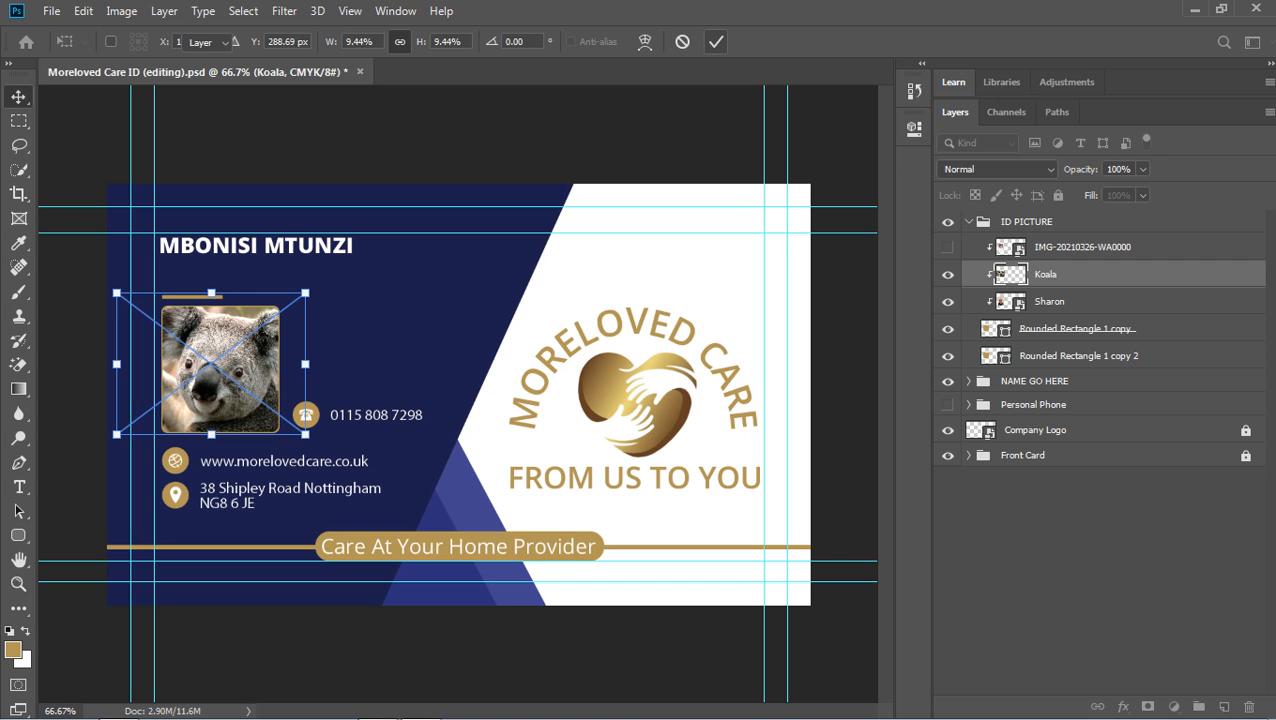
pyautogui.click(640, 140)
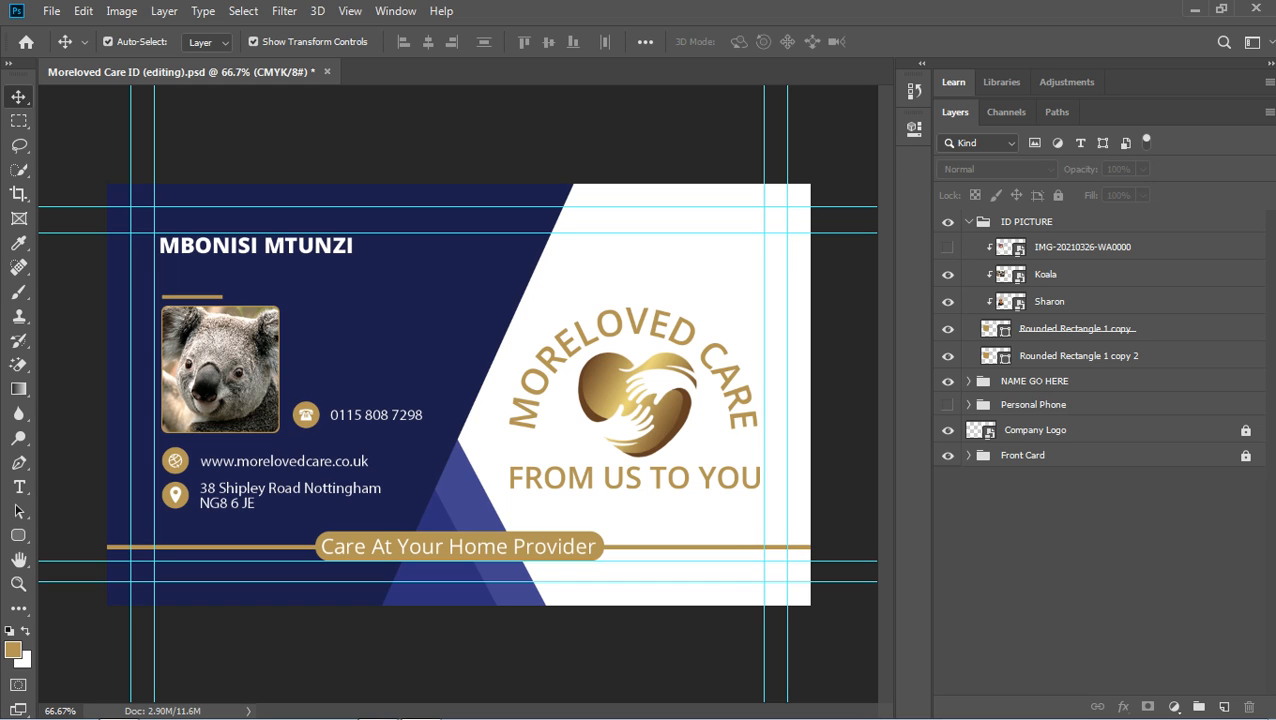
# Make the EMPLOYEE title layer visible under the name and dismiss the Windows colour-scheme prompt.
pyautogui.click(968, 222)
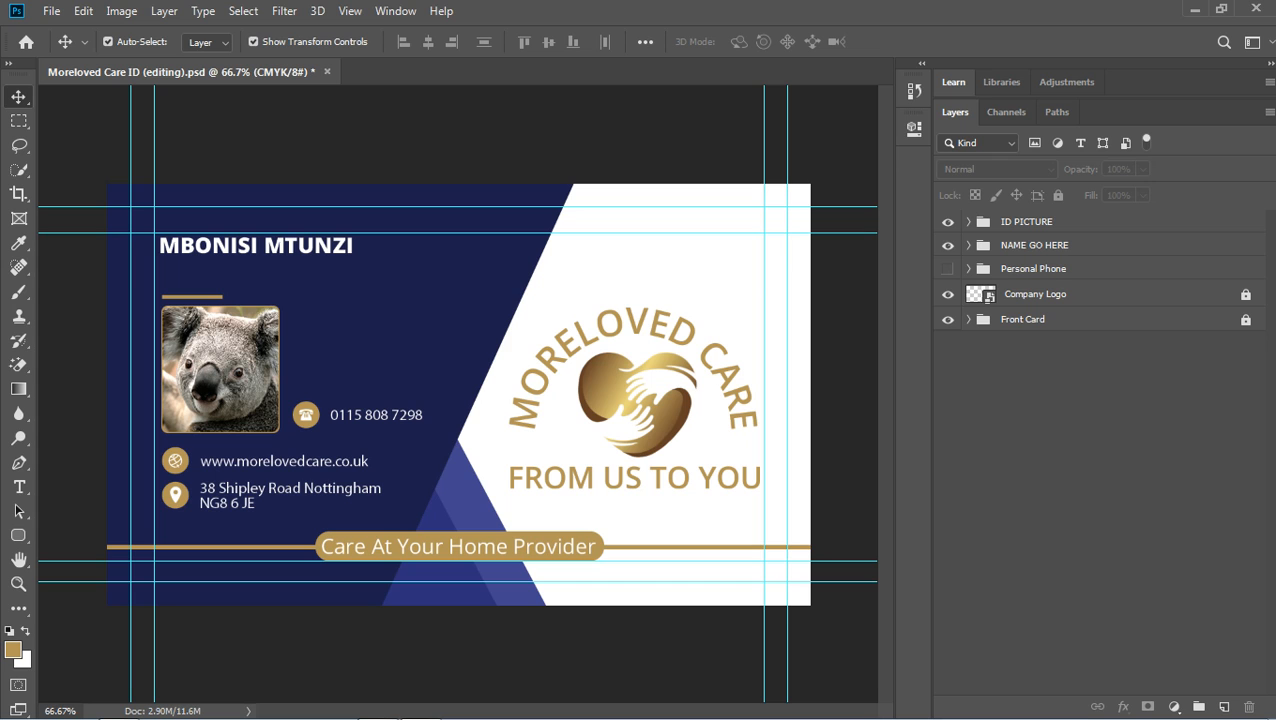
pyautogui.click(968, 245)
pyautogui.click(948, 270)
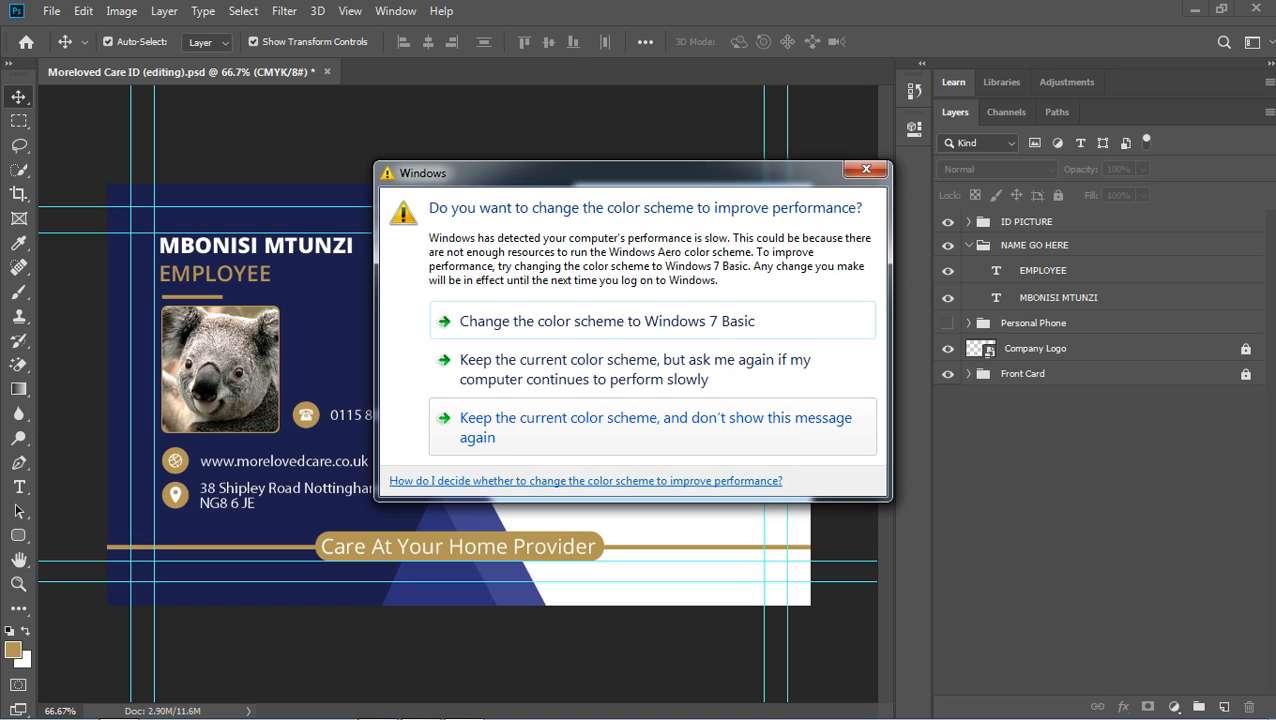
pyautogui.click(652, 427)
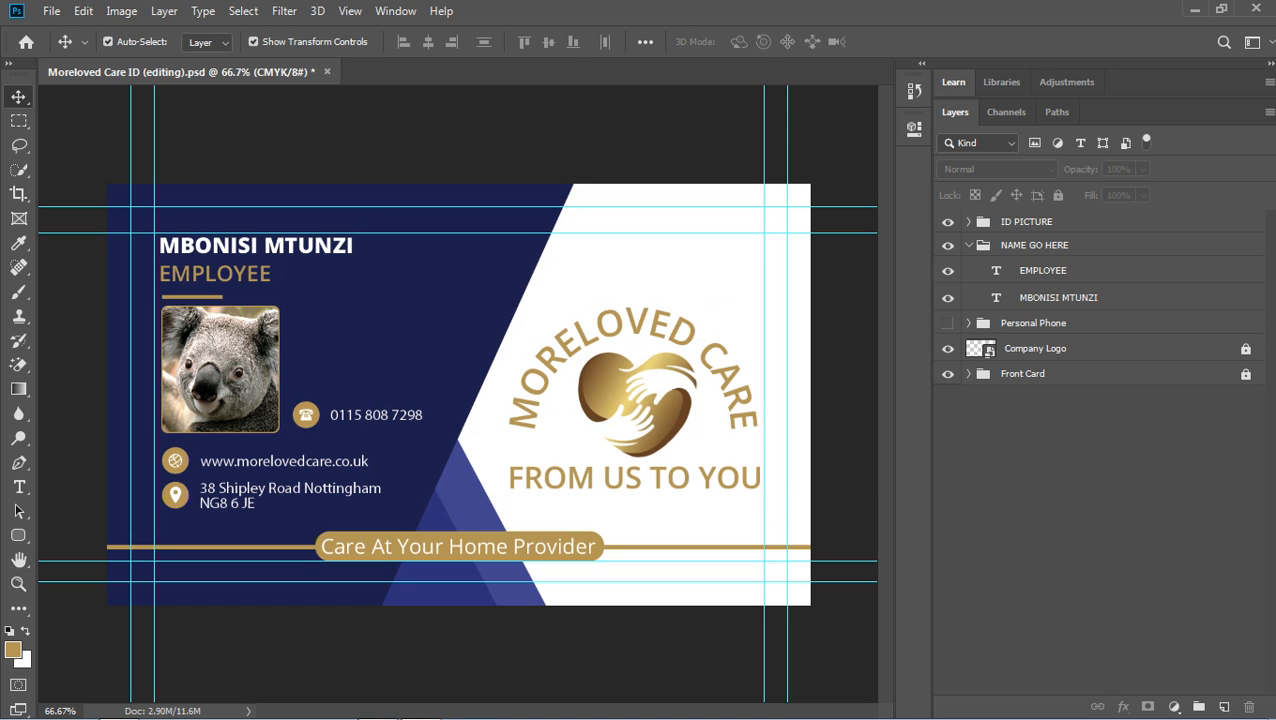
pyautogui.click(51, 11)
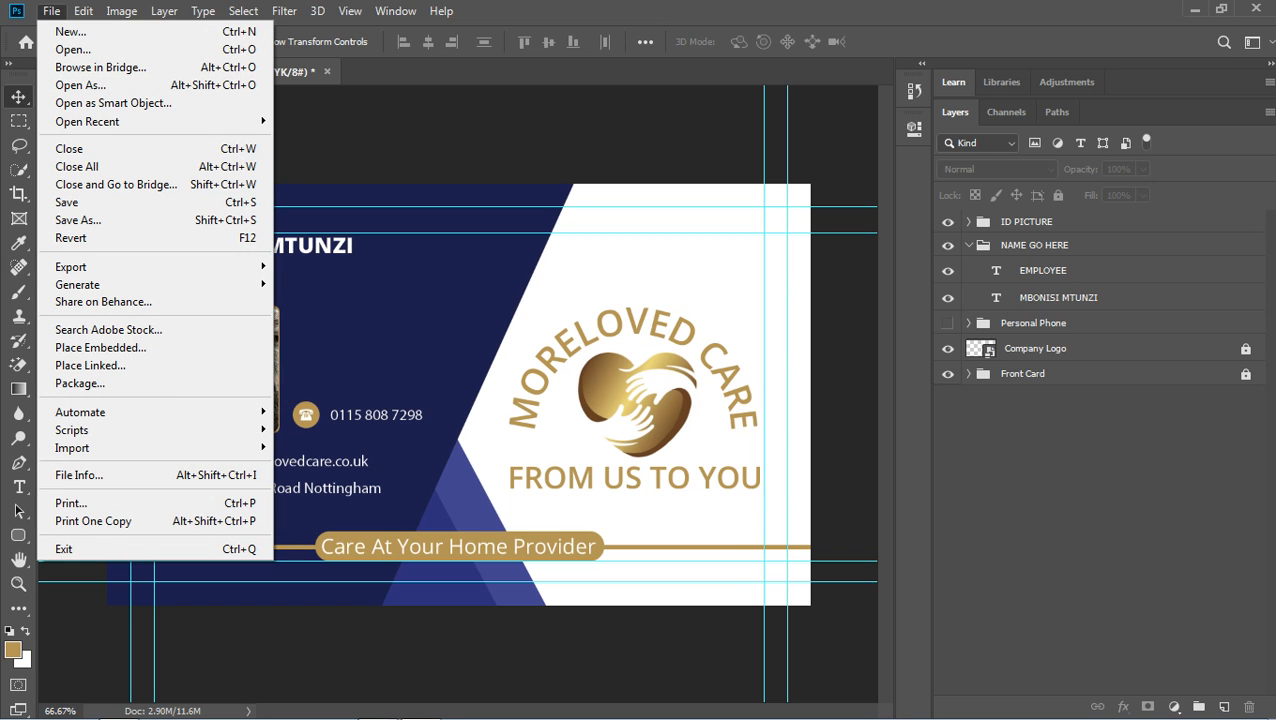
# Quick Export the card as a PNG named 'Moreloved Care ID' followed by the employee's name.
pyautogui.moveTo(100, 266)
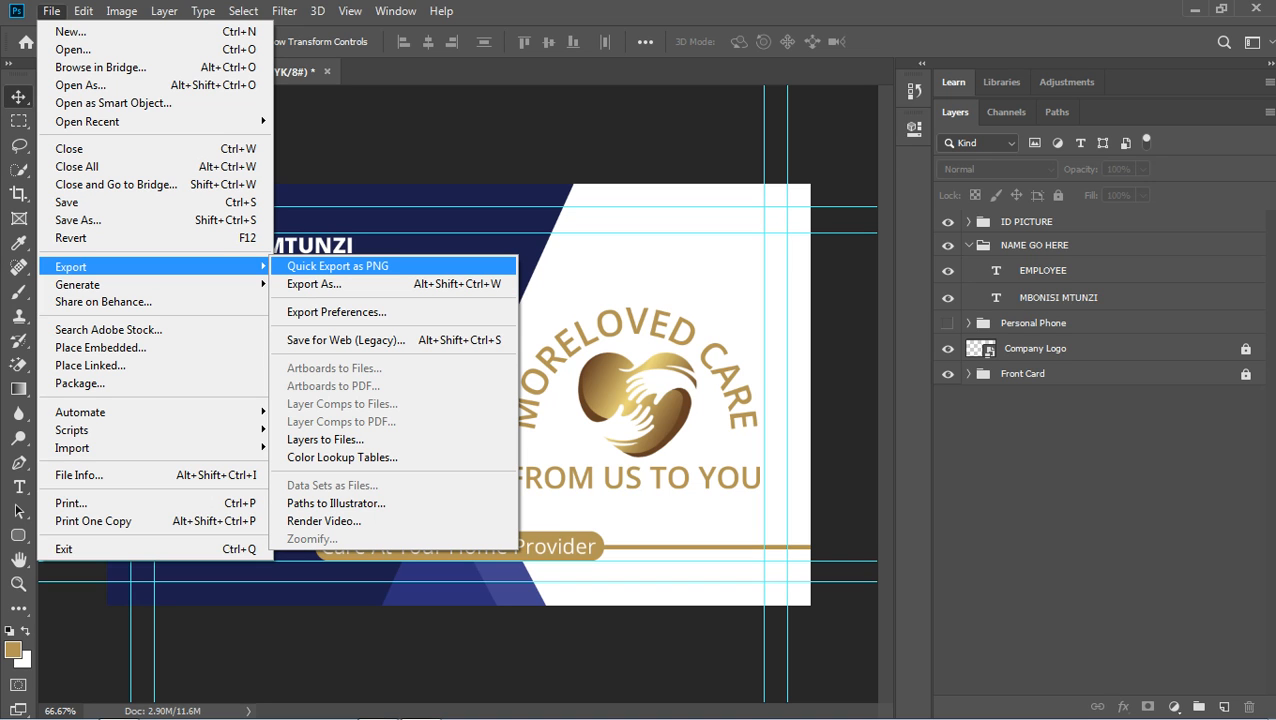
pyautogui.click(338, 266)
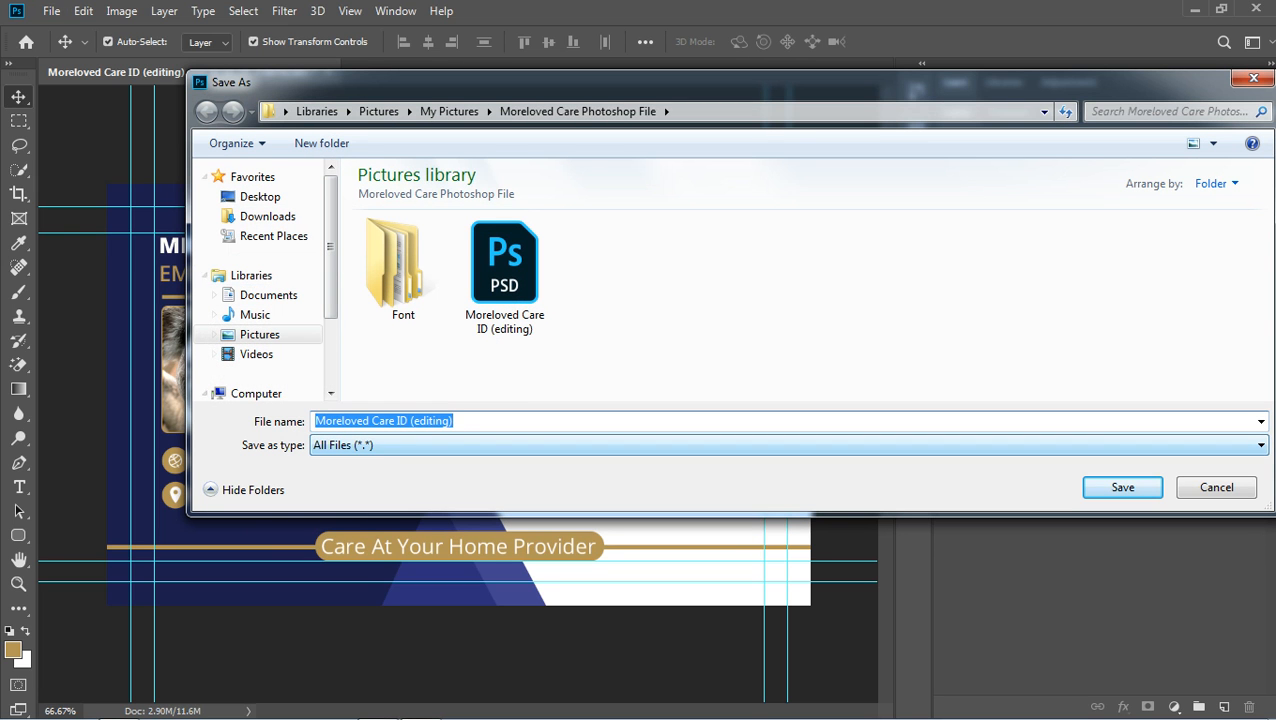
pyautogui.press('End')
pyautogui.press('BackSpace')
pyautogui.press('BackSpace')
pyautogui.press('BackSpace')
pyautogui.press('BackSpace')
pyautogui.press('BackSpace')
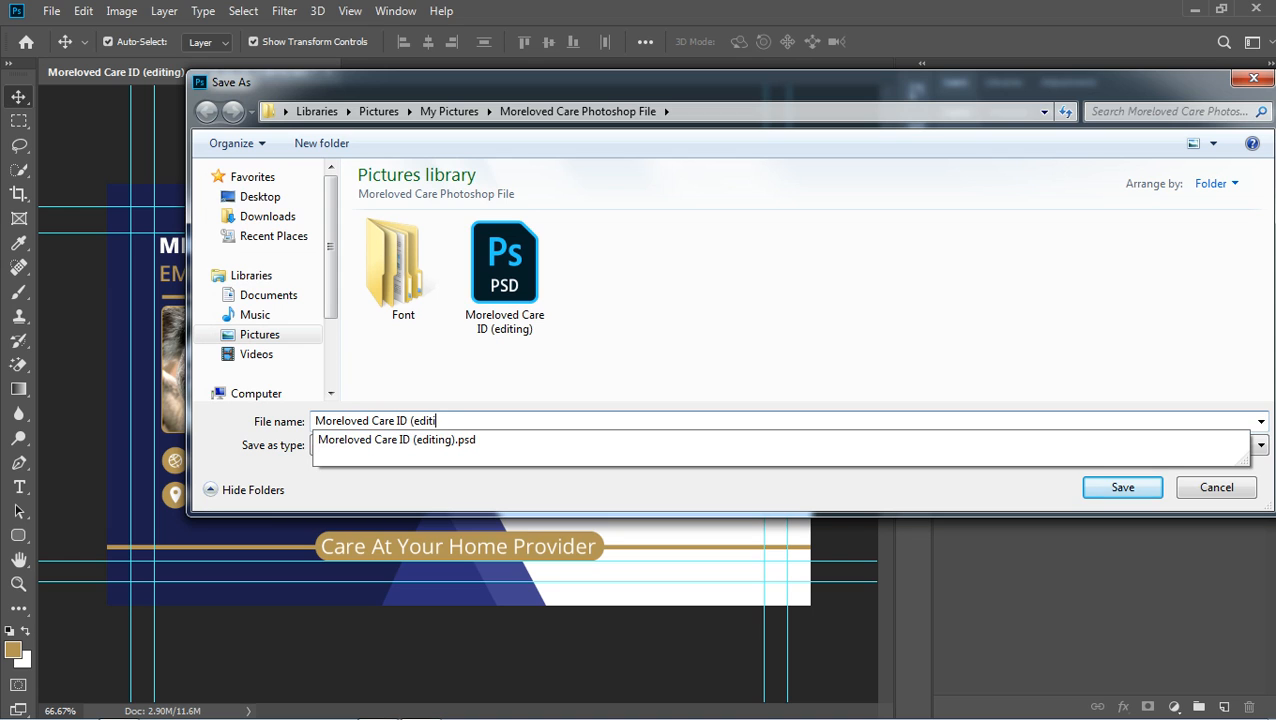
pyautogui.press('BackSpace')
pyautogui.press('BackSpace')
pyautogui.press('BackSpace')
pyautogui.press('BackSpace')
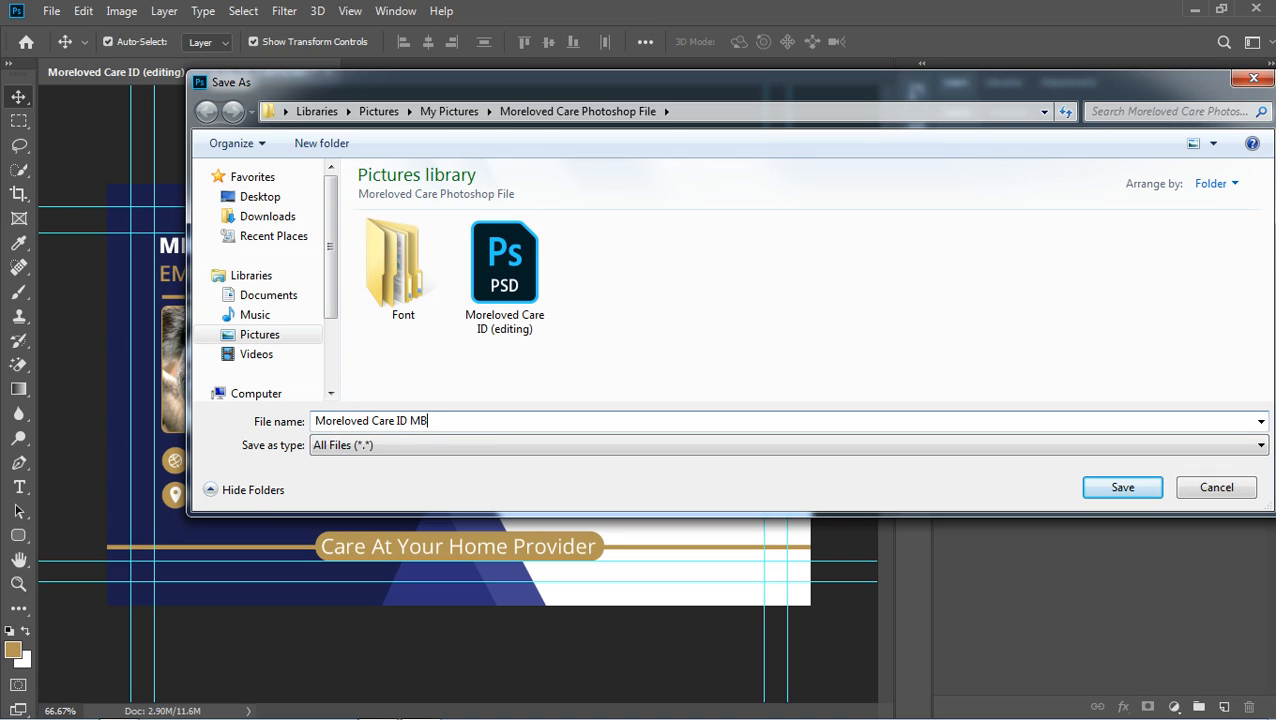
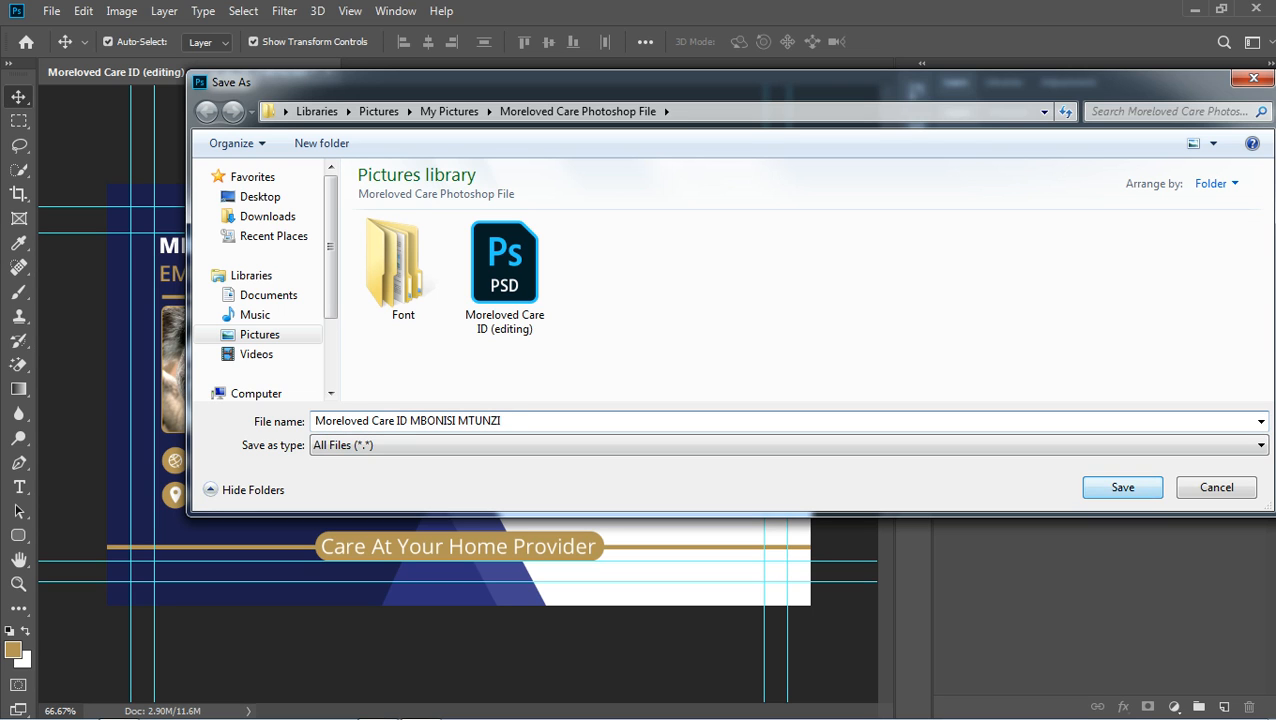
pyautogui.hotkey('ctrl', 'a')
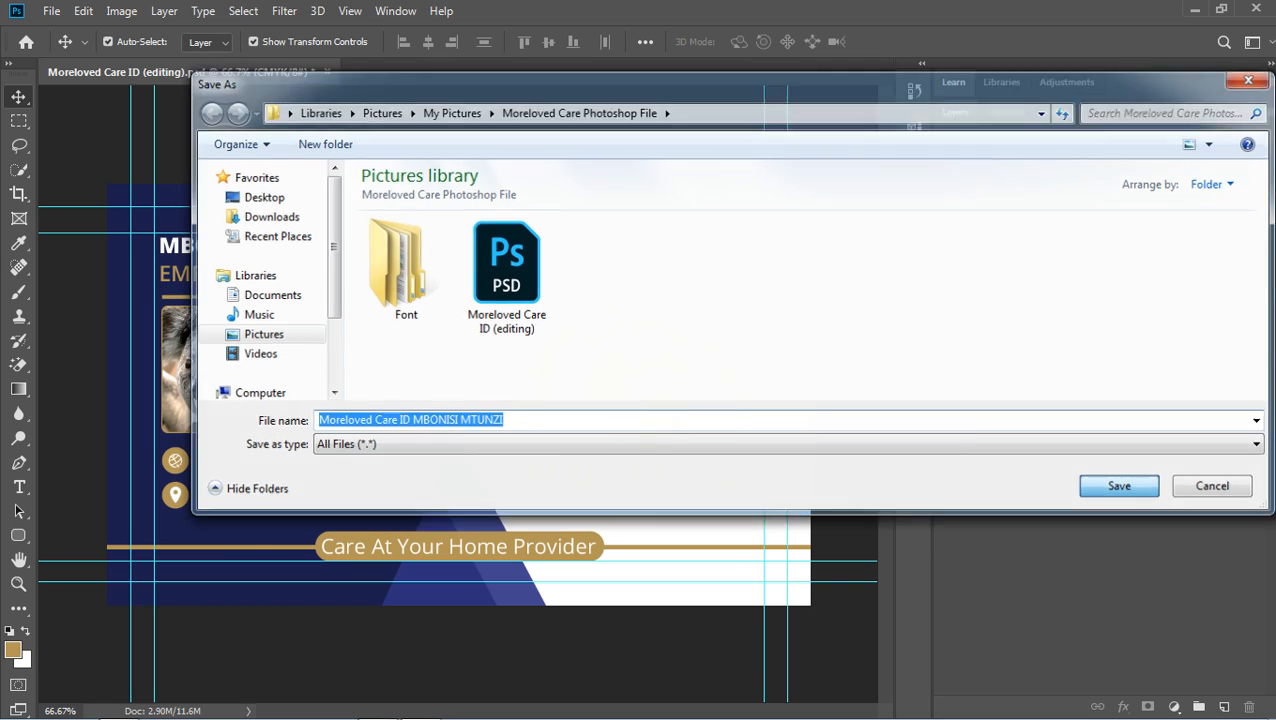
pyautogui.press('Escape')
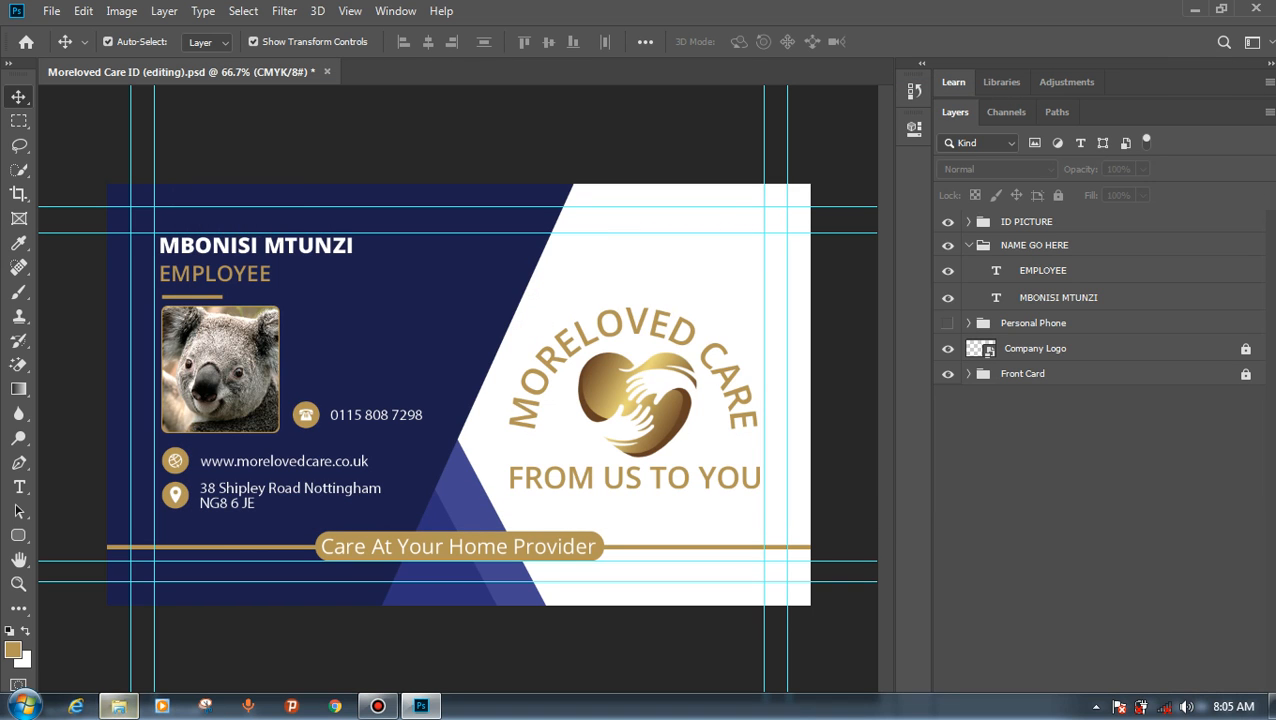
pyautogui.click(118, 706)
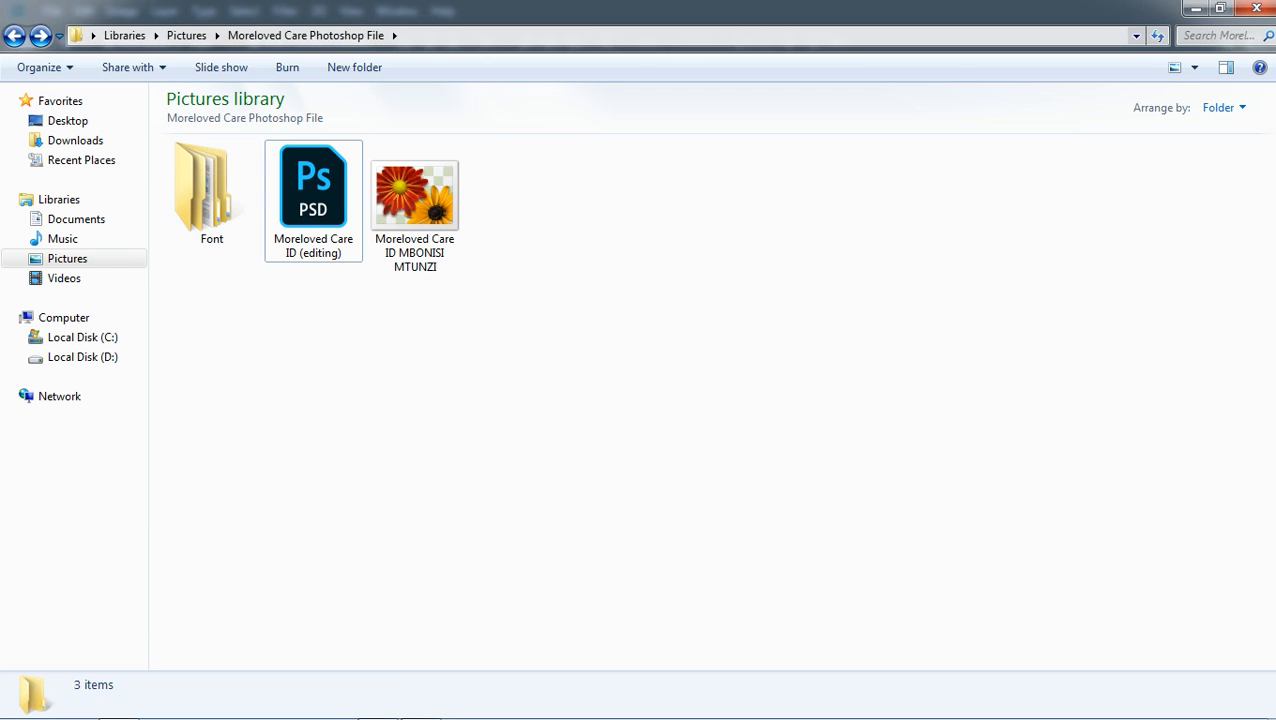
# Preview the exported PNG in Photo Viewer, then close the viewer and minimize Explorer.
pyautogui.click(415, 208)
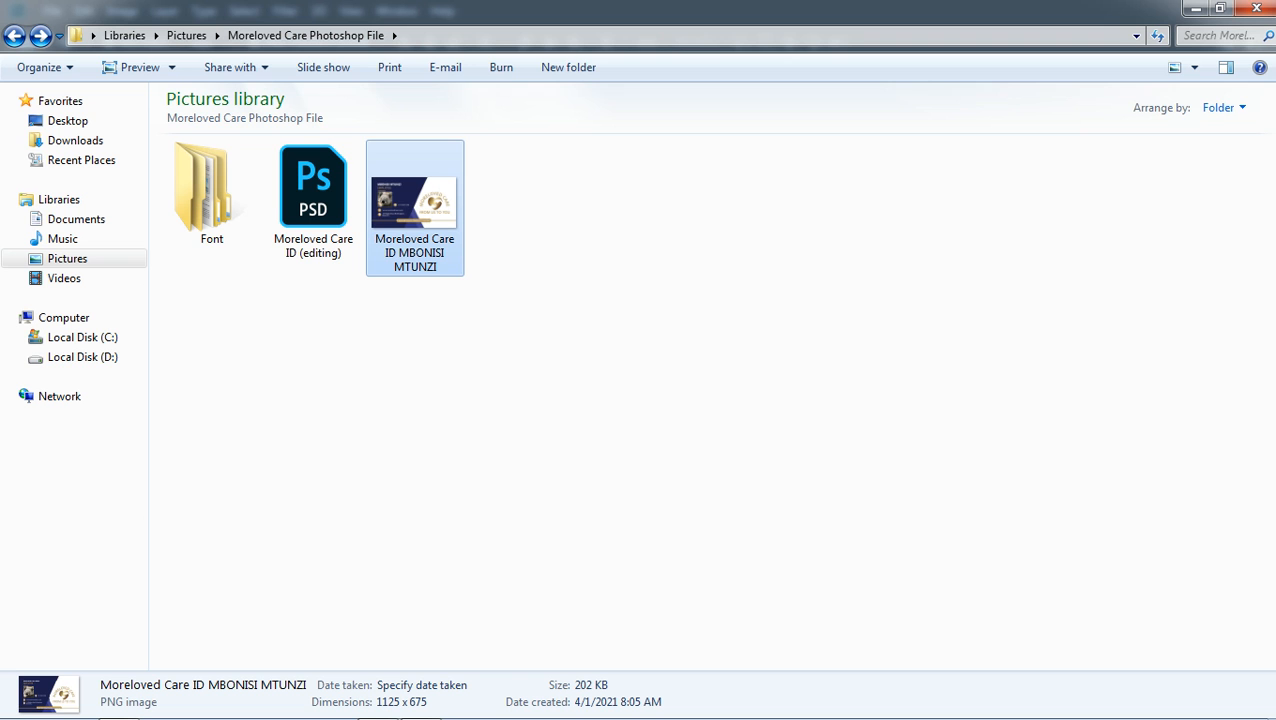
pyautogui.doubleClick(415, 208)
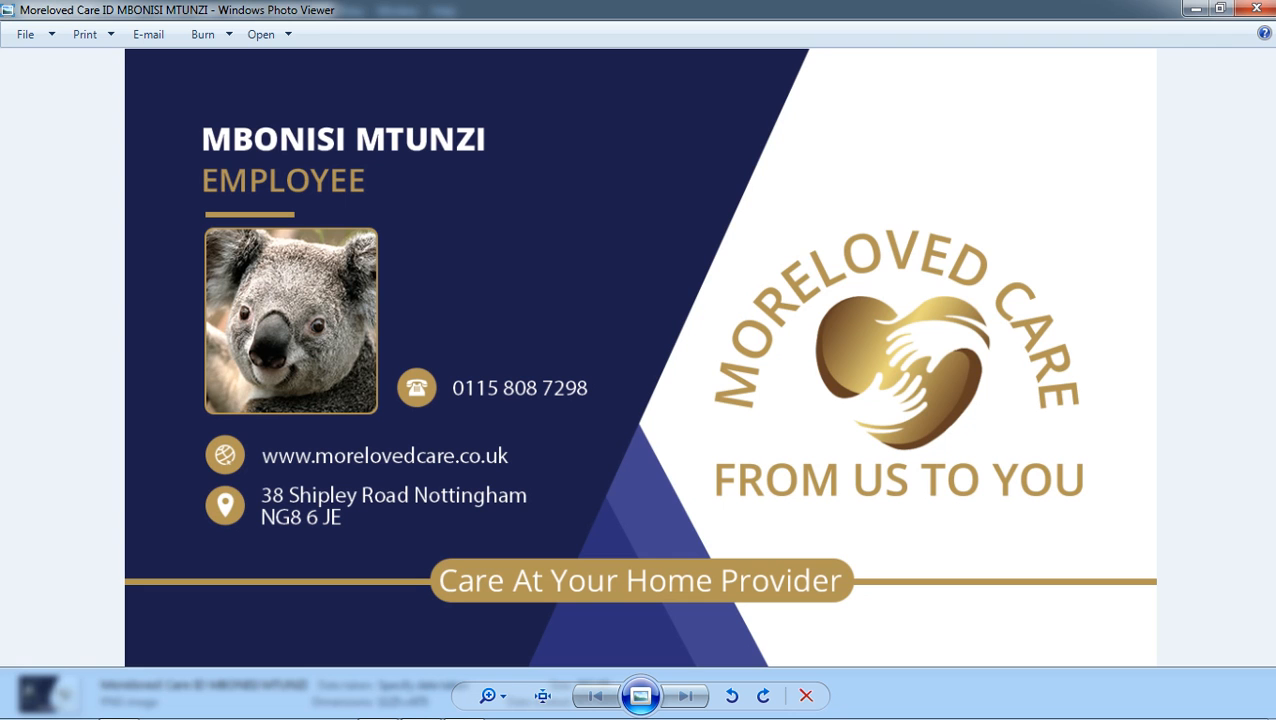
pyautogui.click(1256, 8)
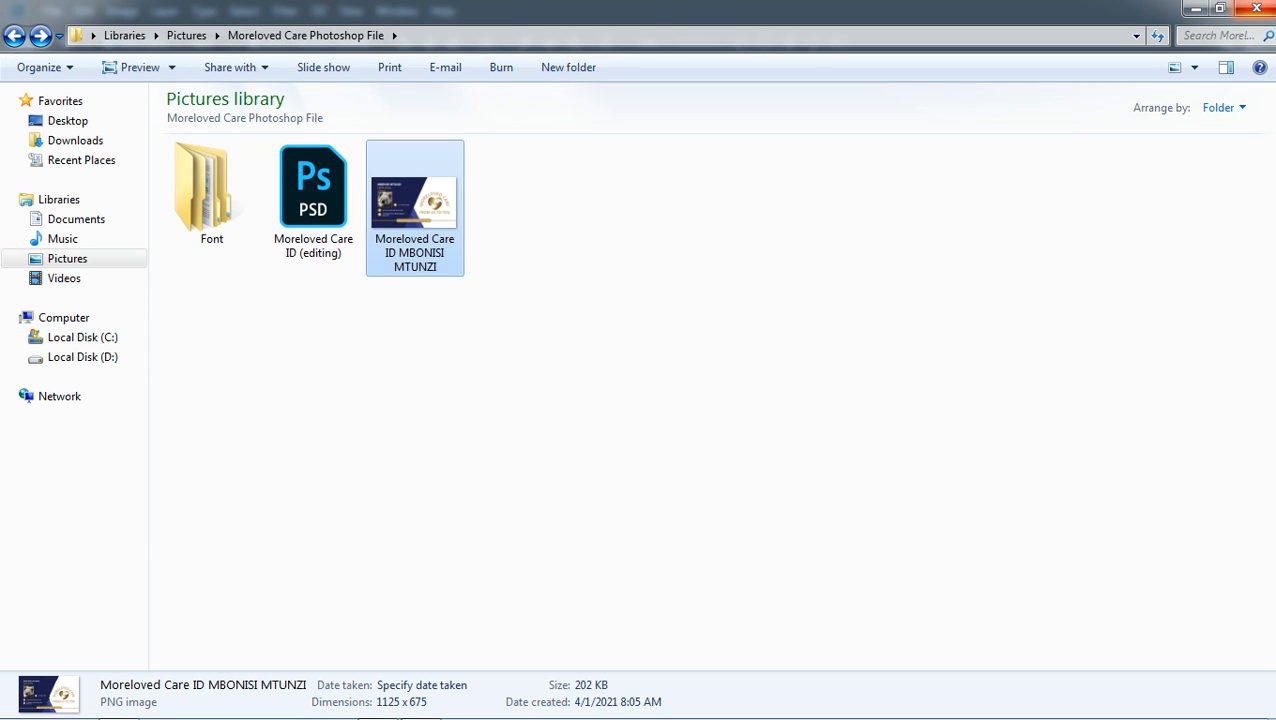
pyautogui.click(1195, 8)
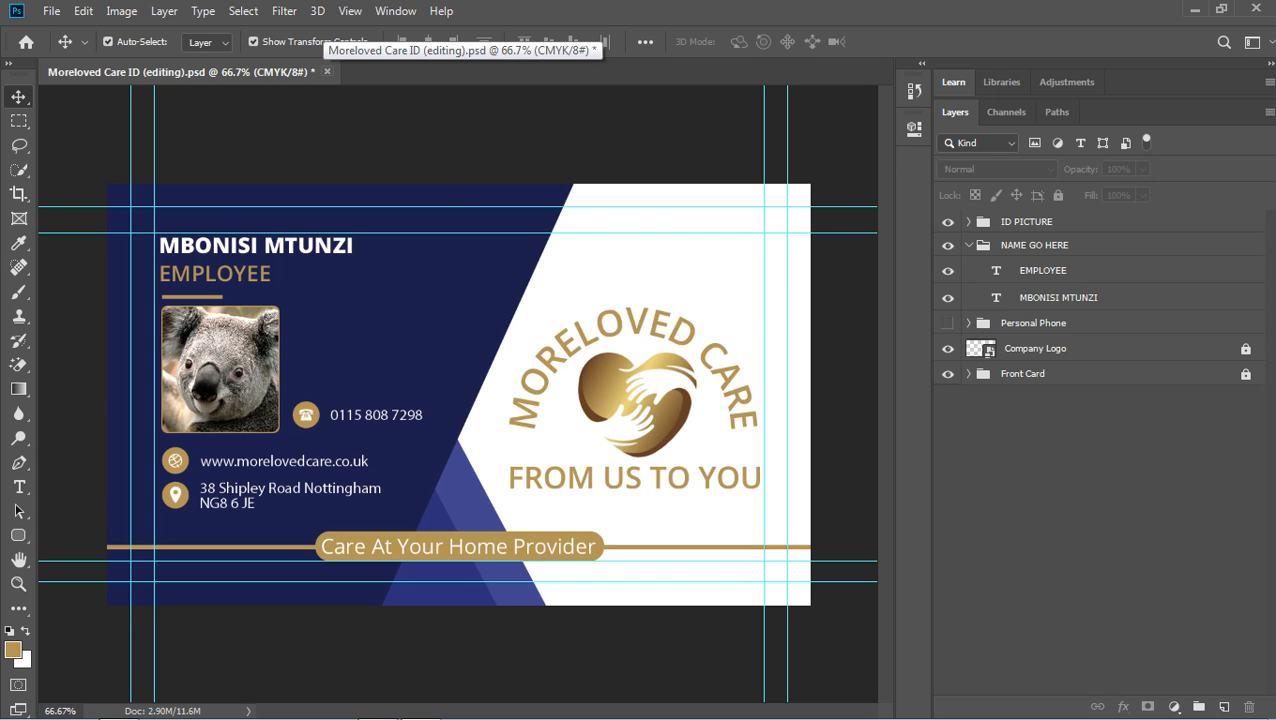
# Close the card document, answer No to saving changes, and minimize Photoshop.
pyautogui.click(326, 72)
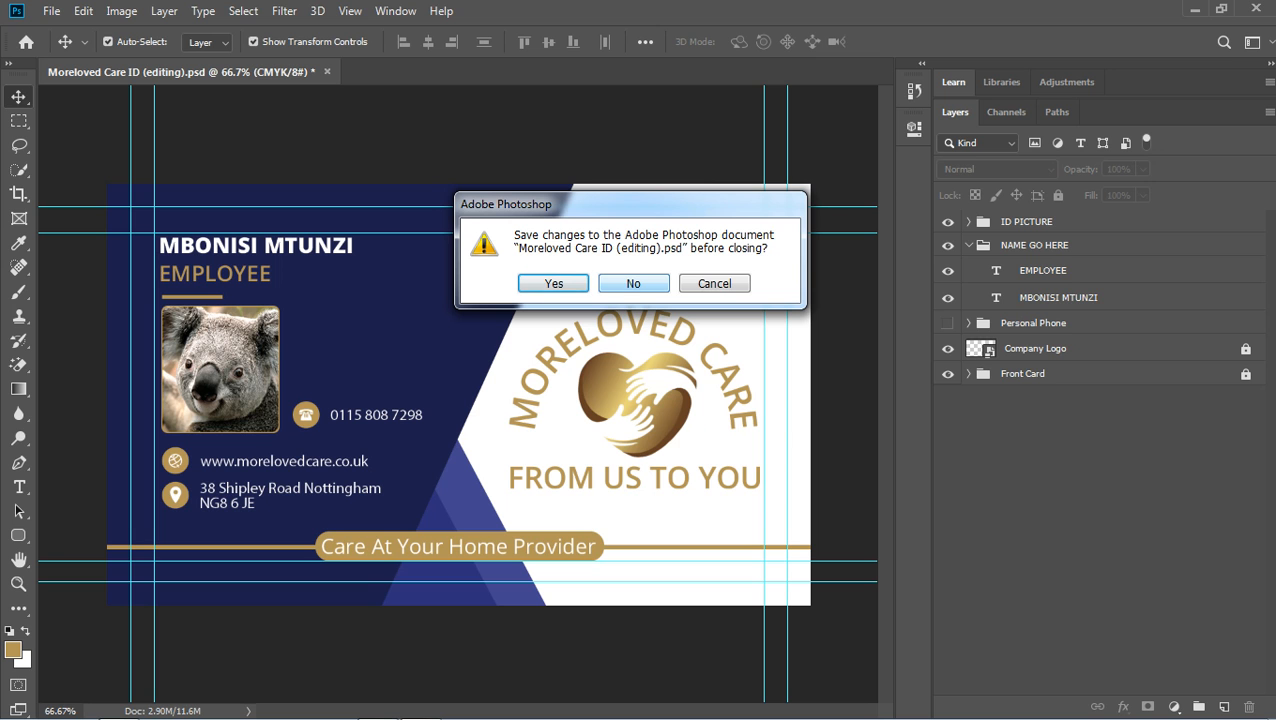
pyautogui.click(634, 284)
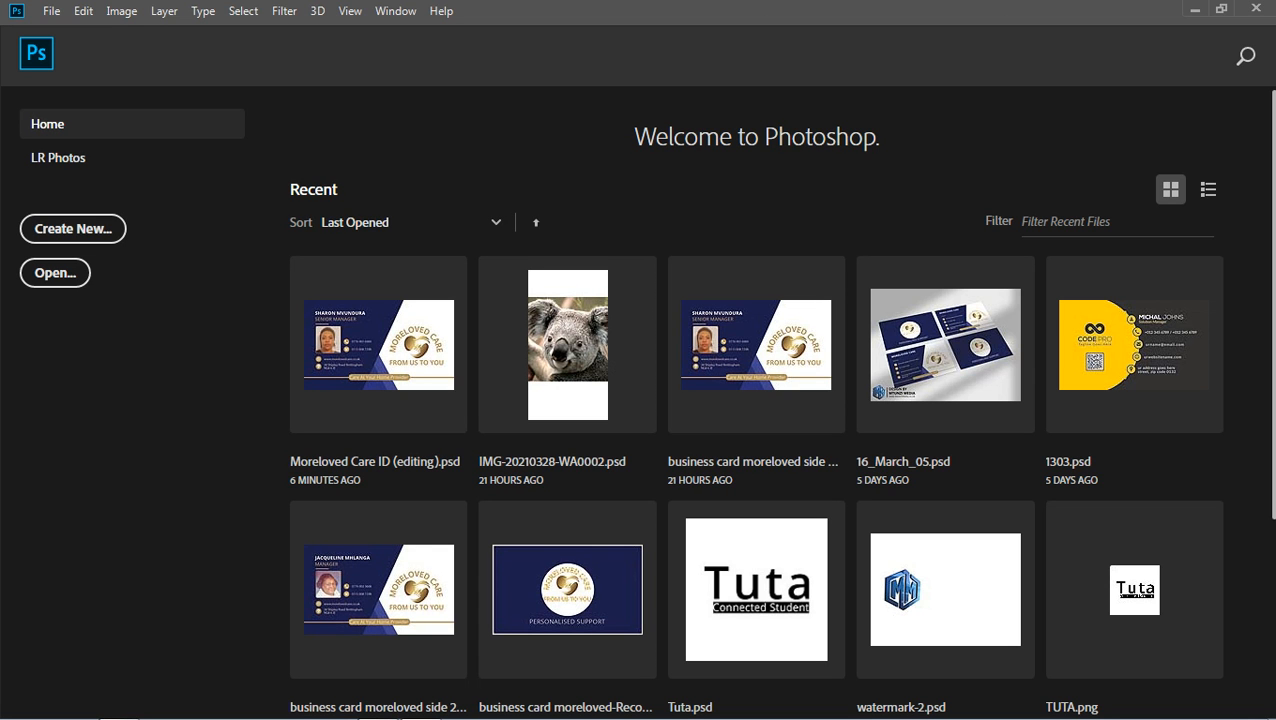
pyautogui.click(1192, 8)
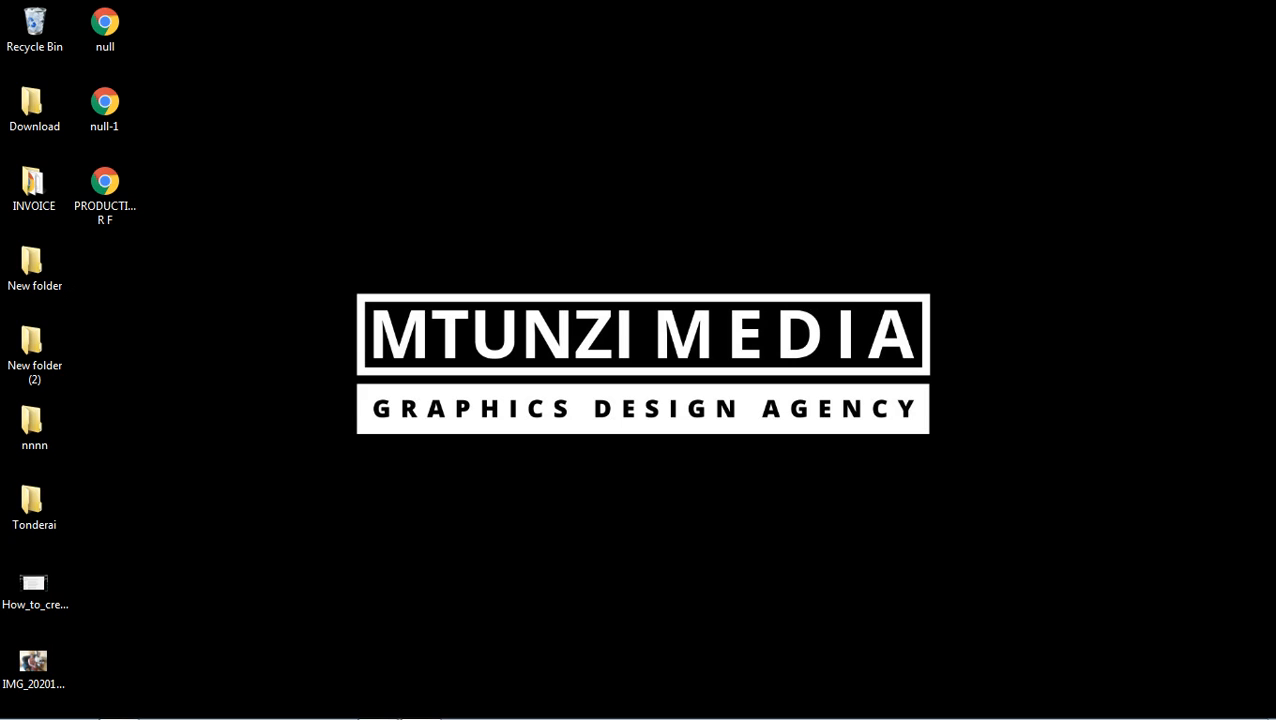